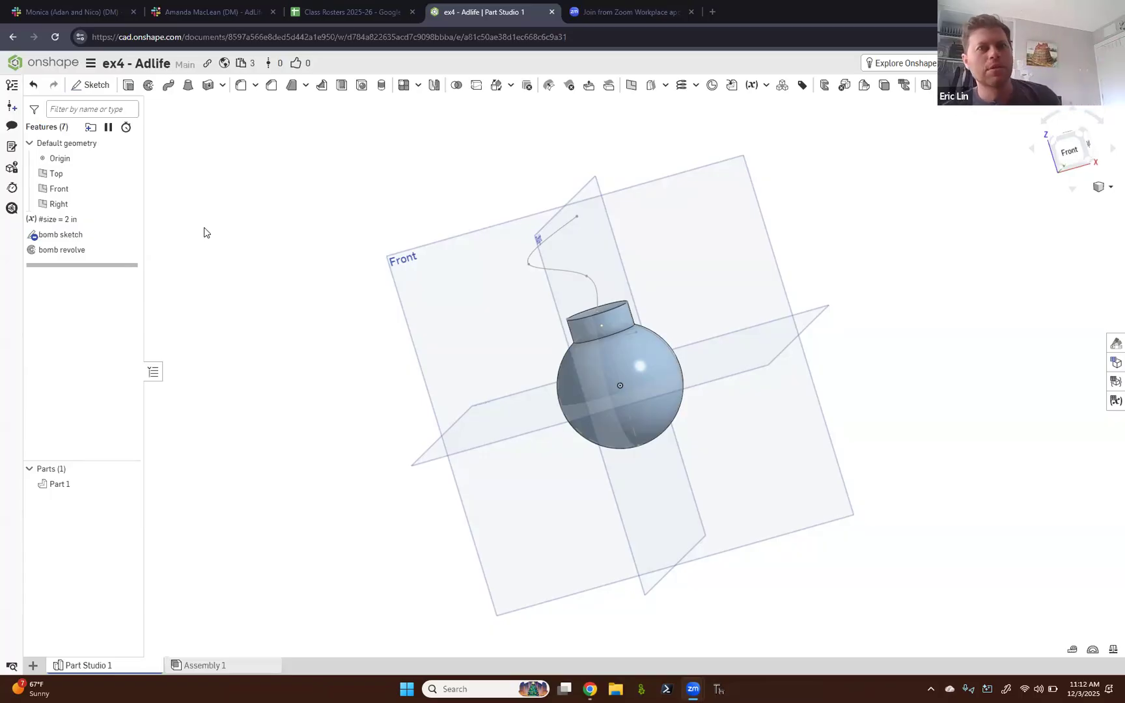
click(168, 86)
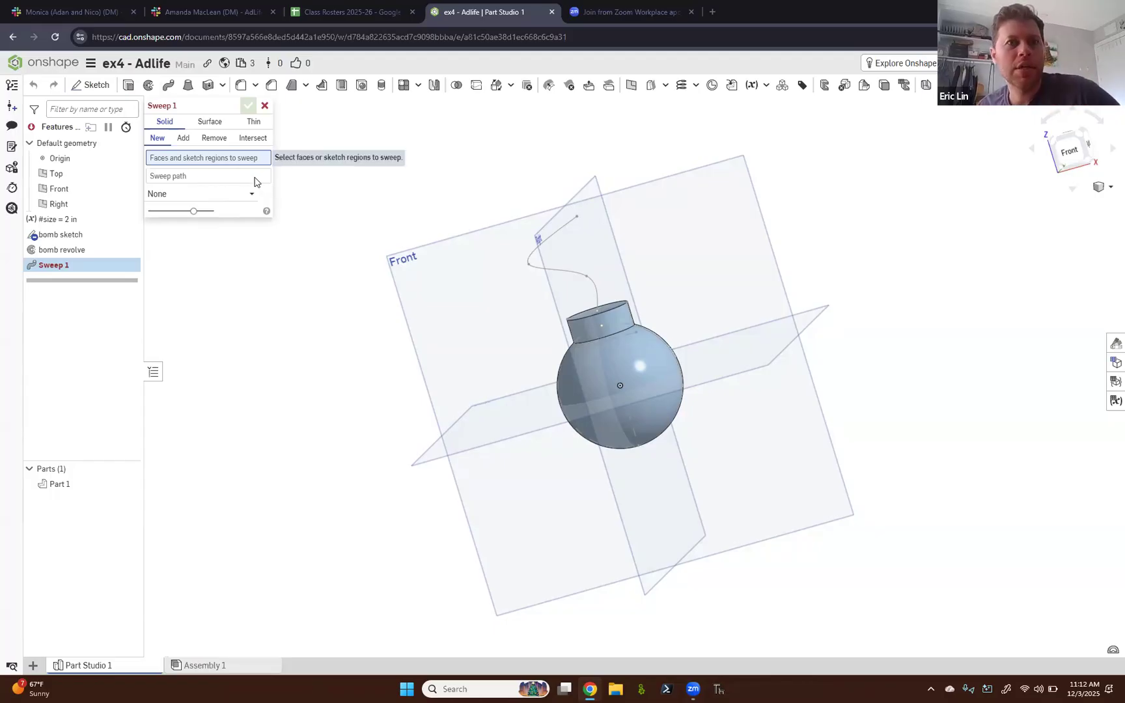
click(217, 179)
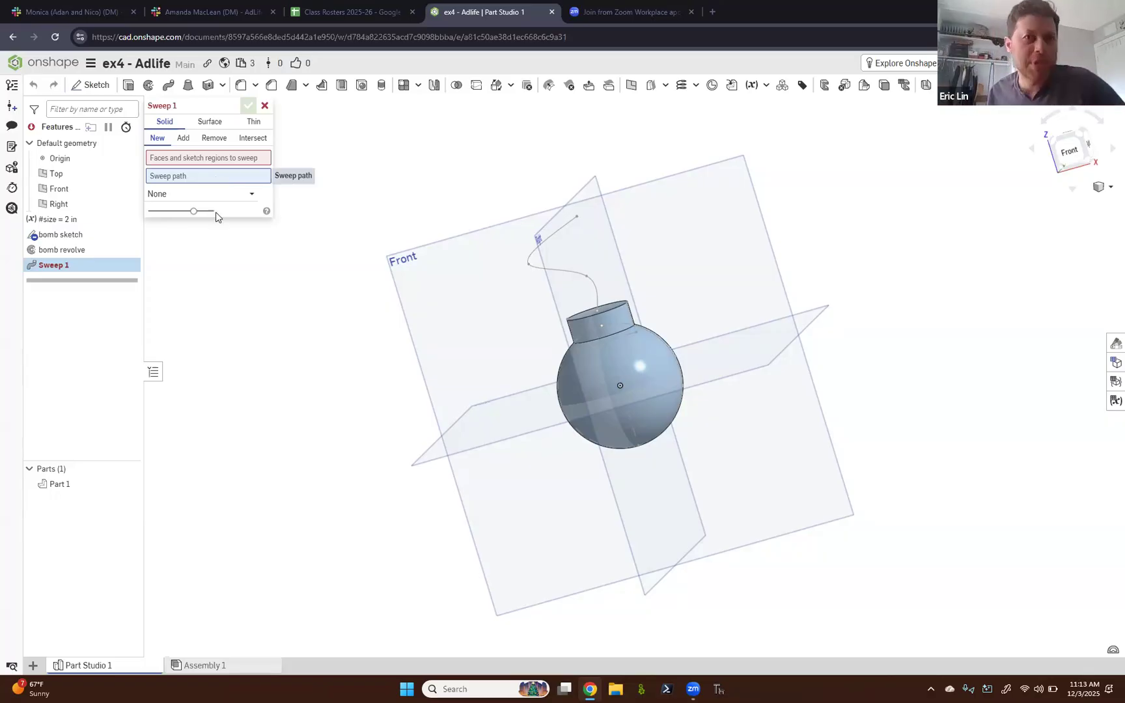
click(207, 158)
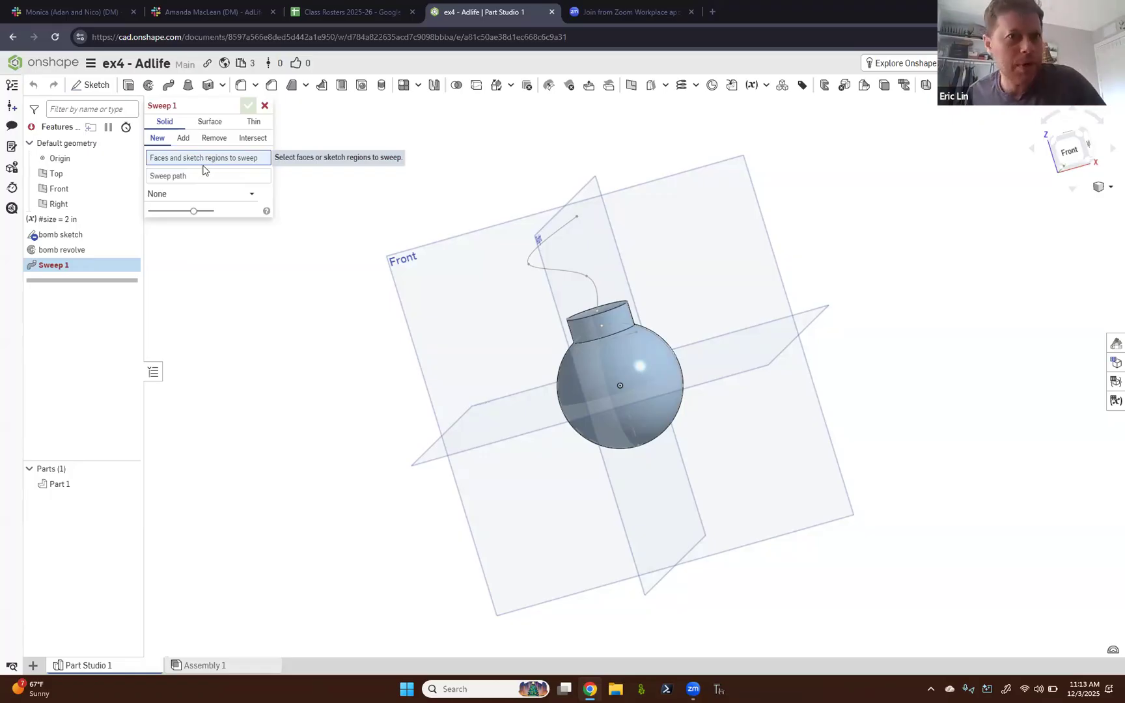
click(200, 176)
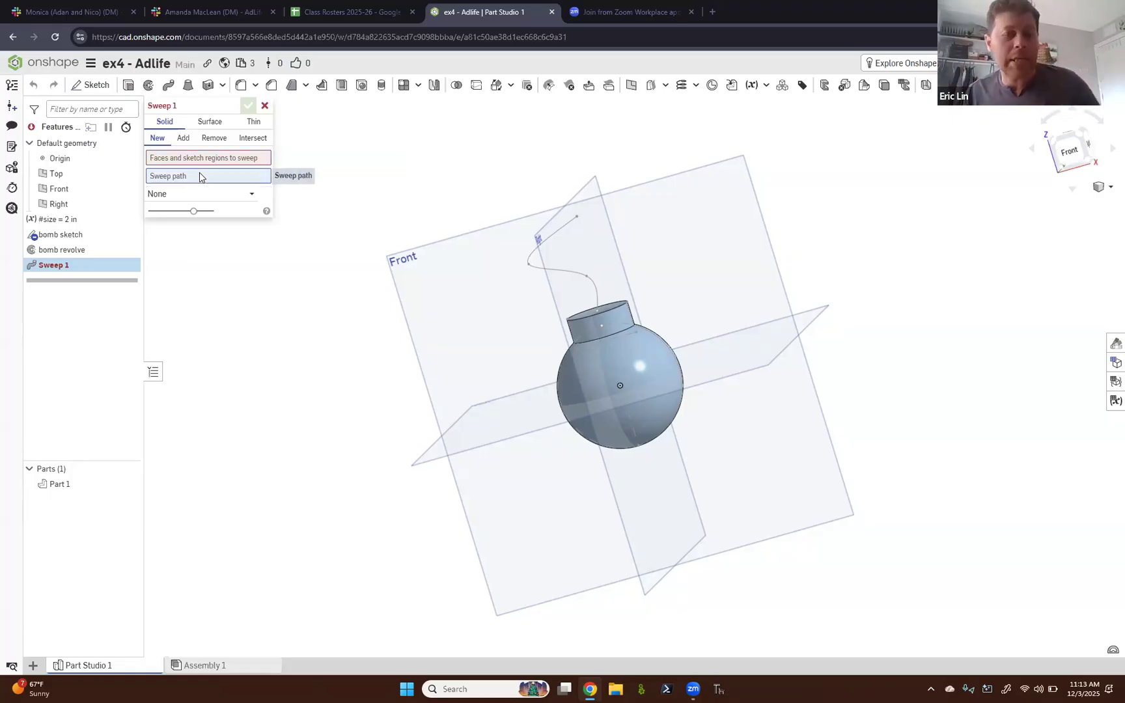
click(264, 107)
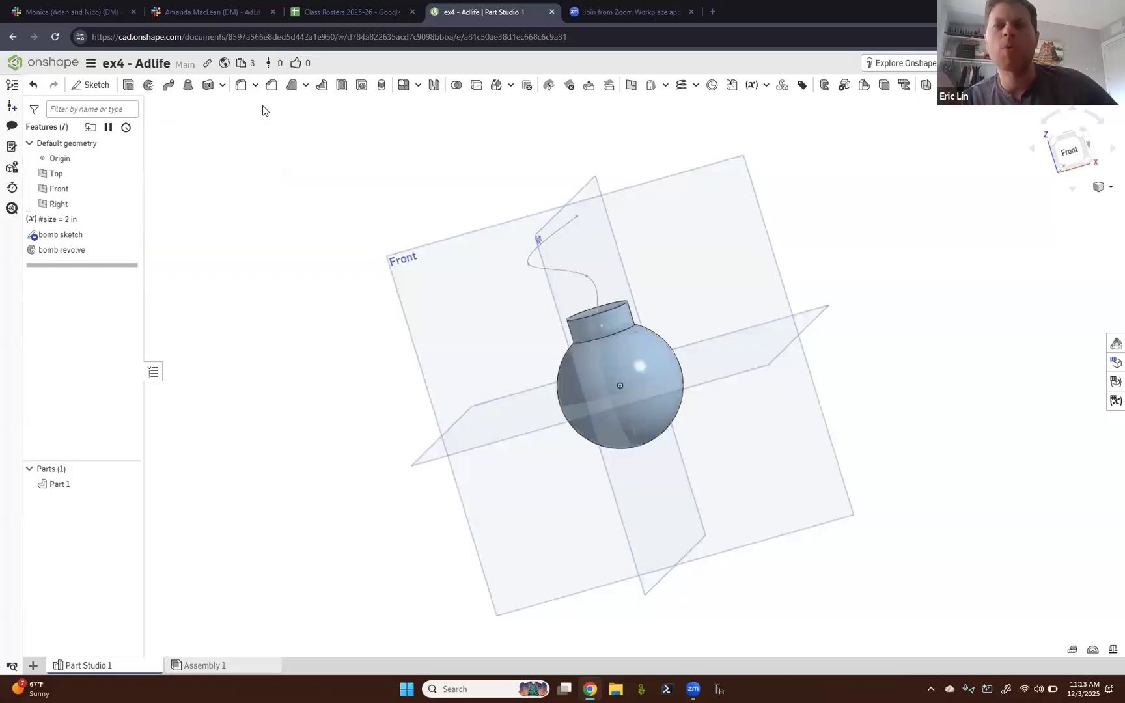
- Start a new sketch on the flat top face of the bomb's neck
right_drag(365, 319, 387, 338)
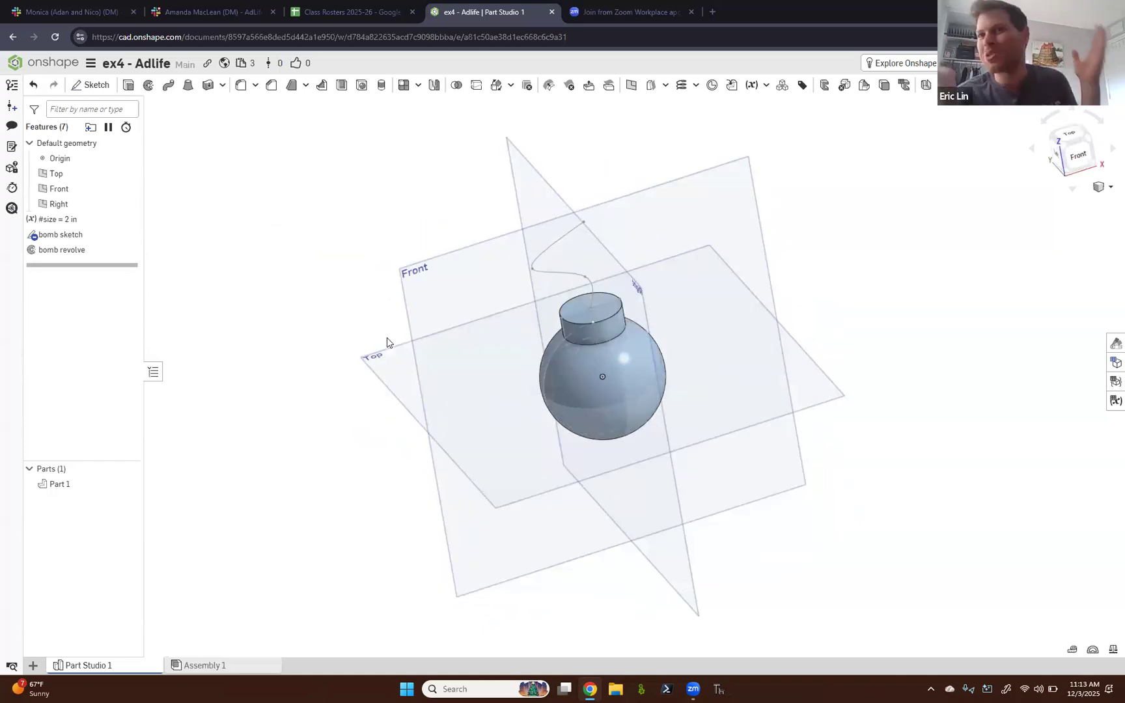
right_drag(387, 337, 382, 309)
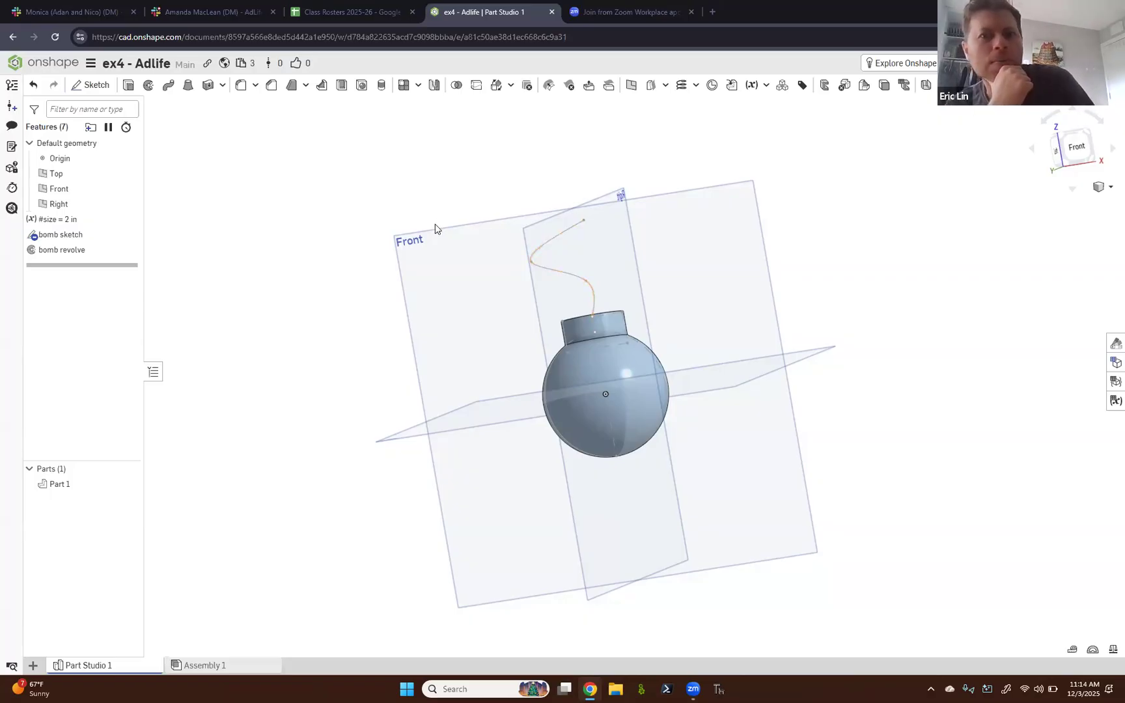
right_drag(434, 226, 439, 245)
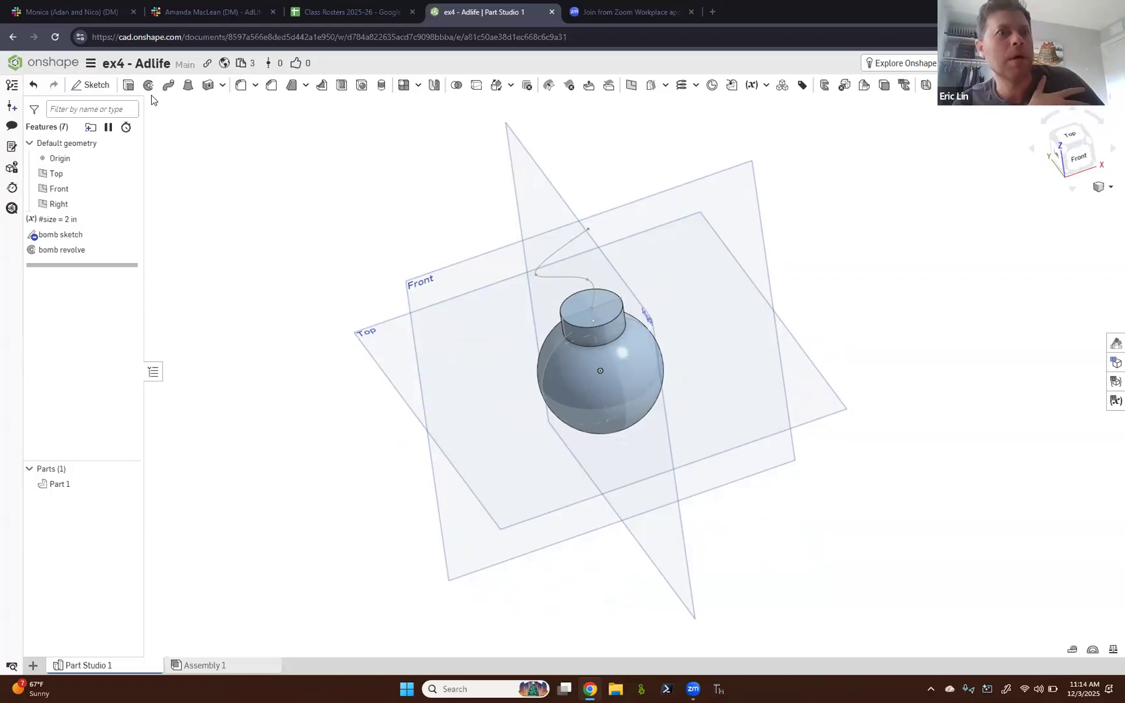
click(83, 86)
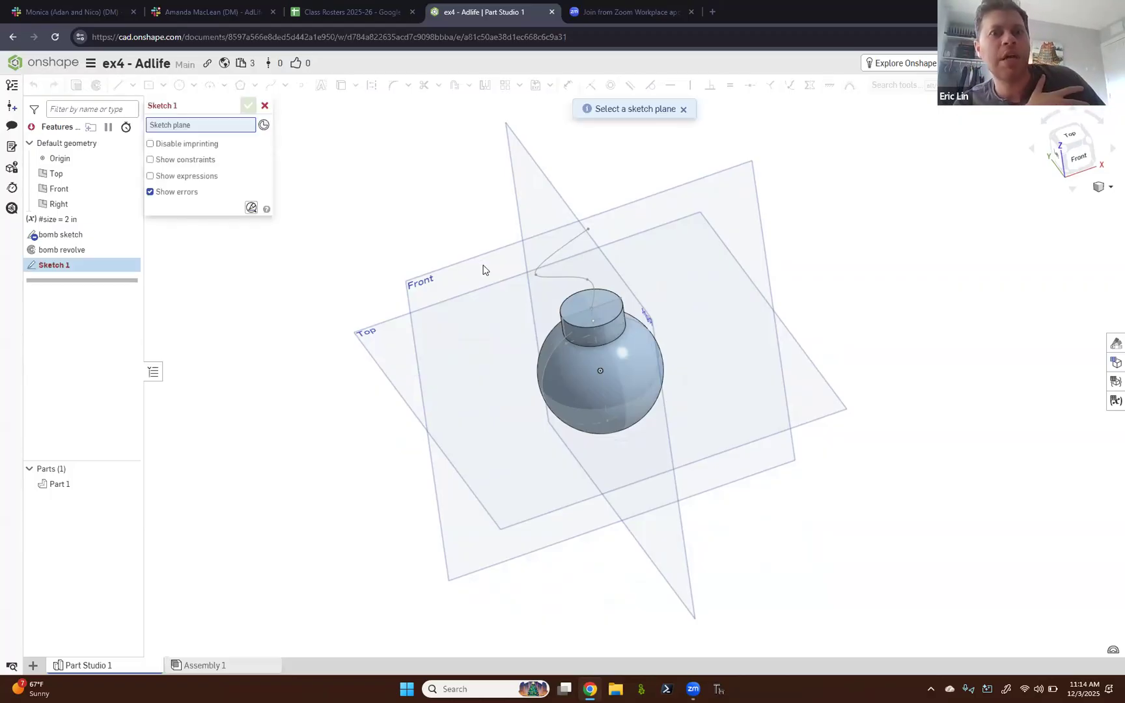
click(577, 306)
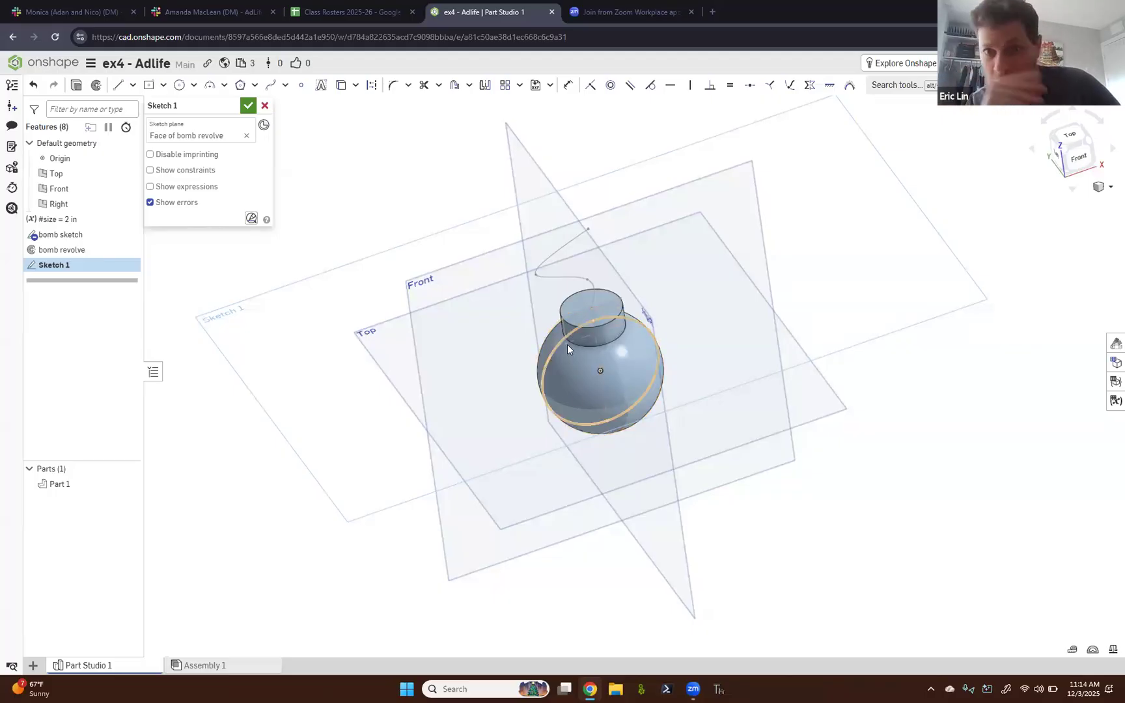
- Draw a circle about 0.3 in in diameter on the neck's top face, centred on the origin
scroll(585, 315, up, 5)
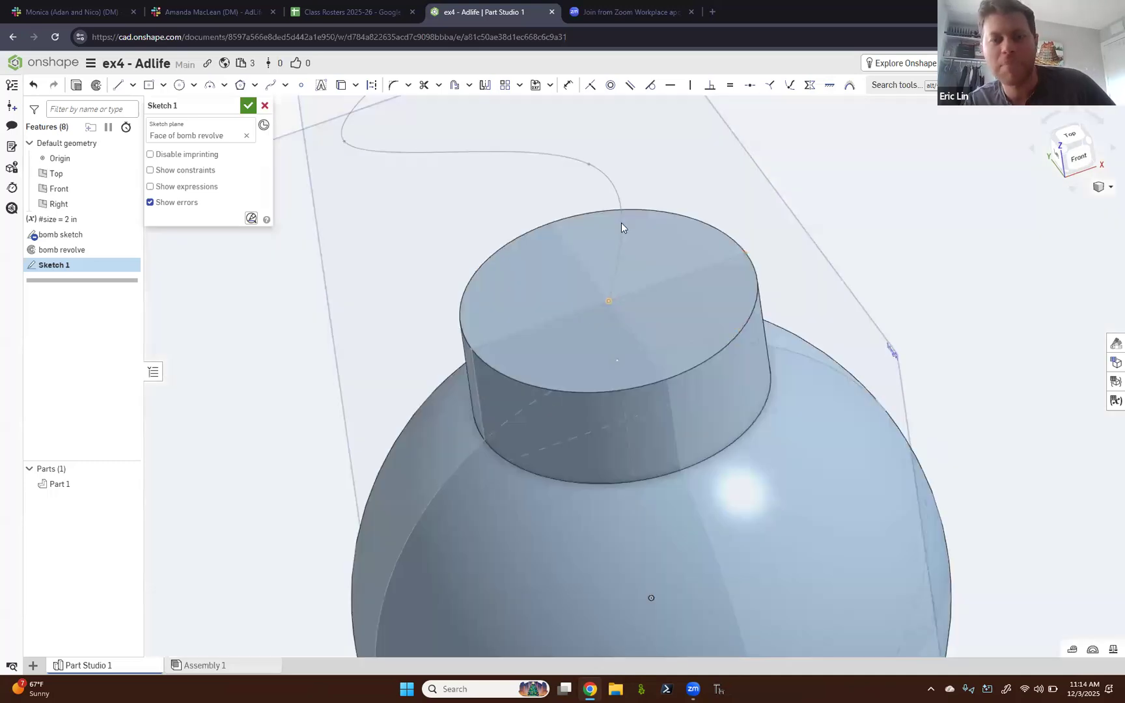
key(n)
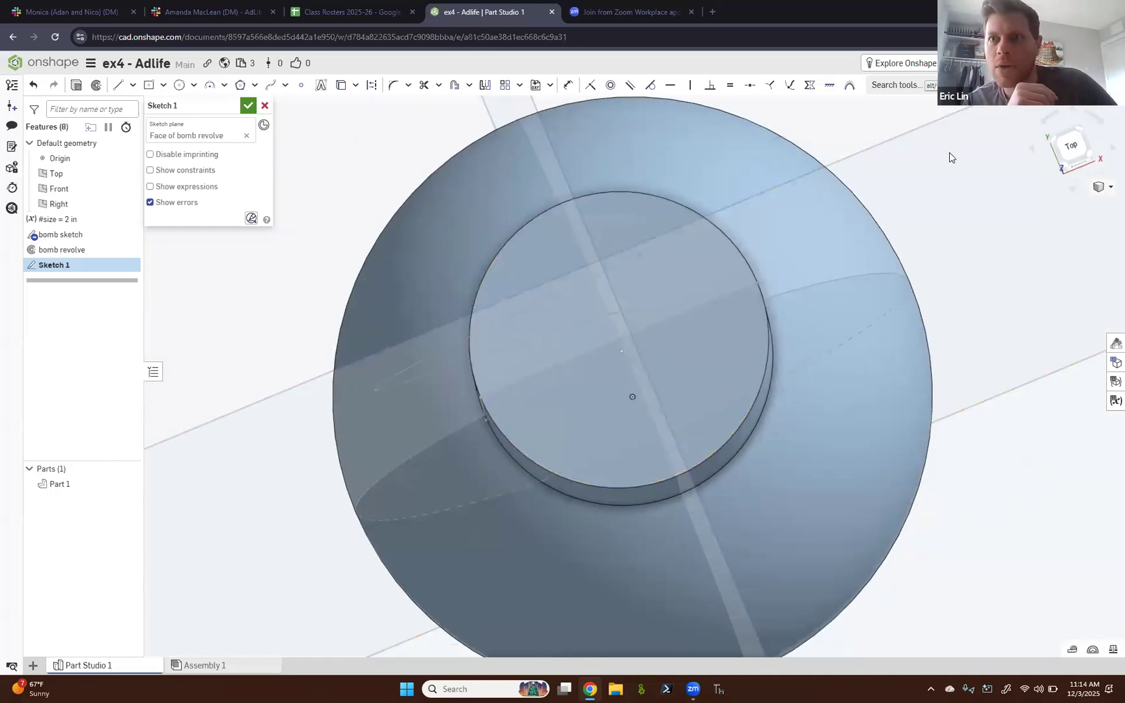
click(1072, 150)
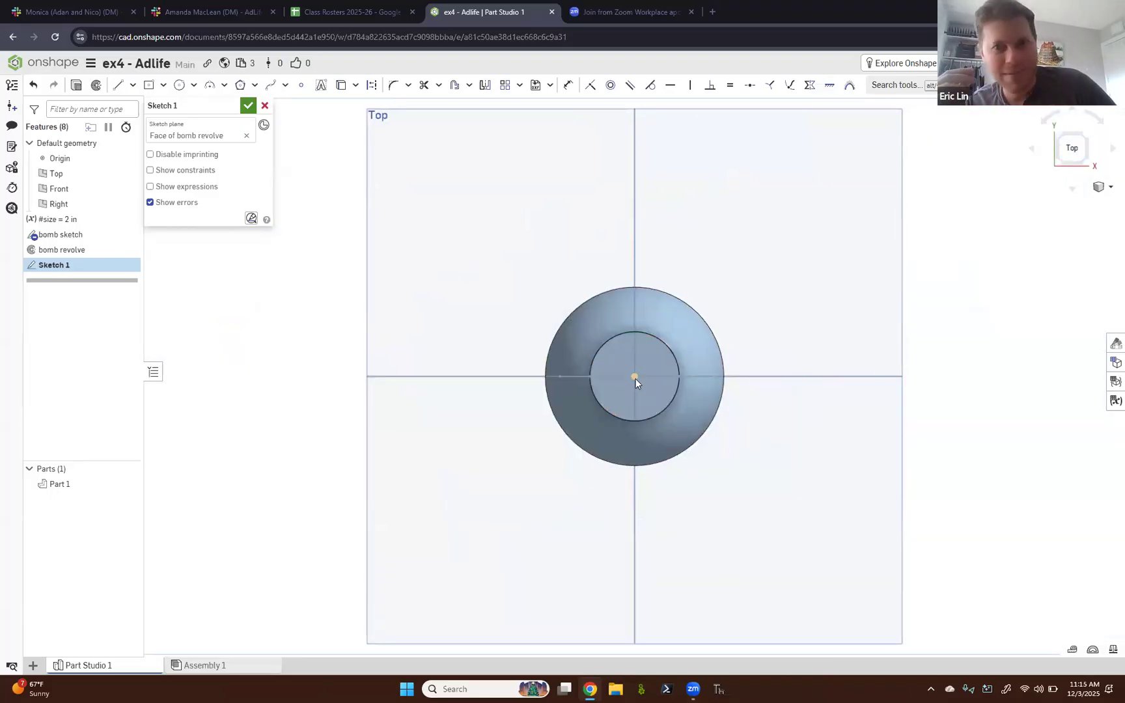
scroll(636, 378, up, 5)
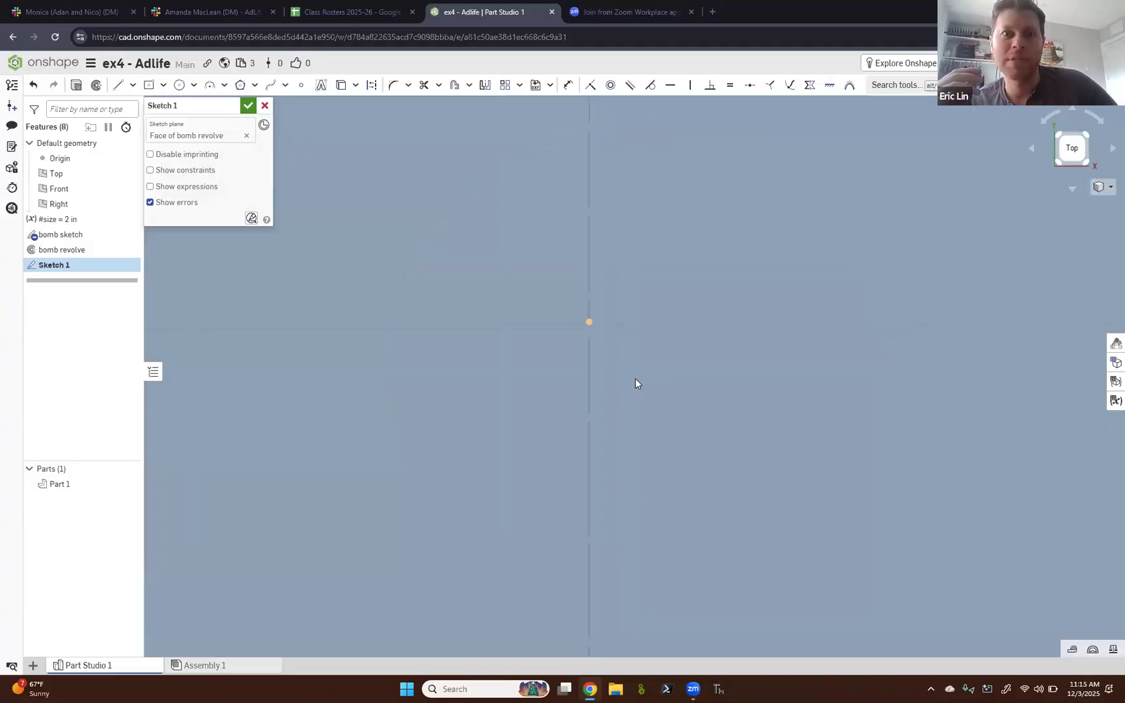
right_click(635, 379)
key(Escape)
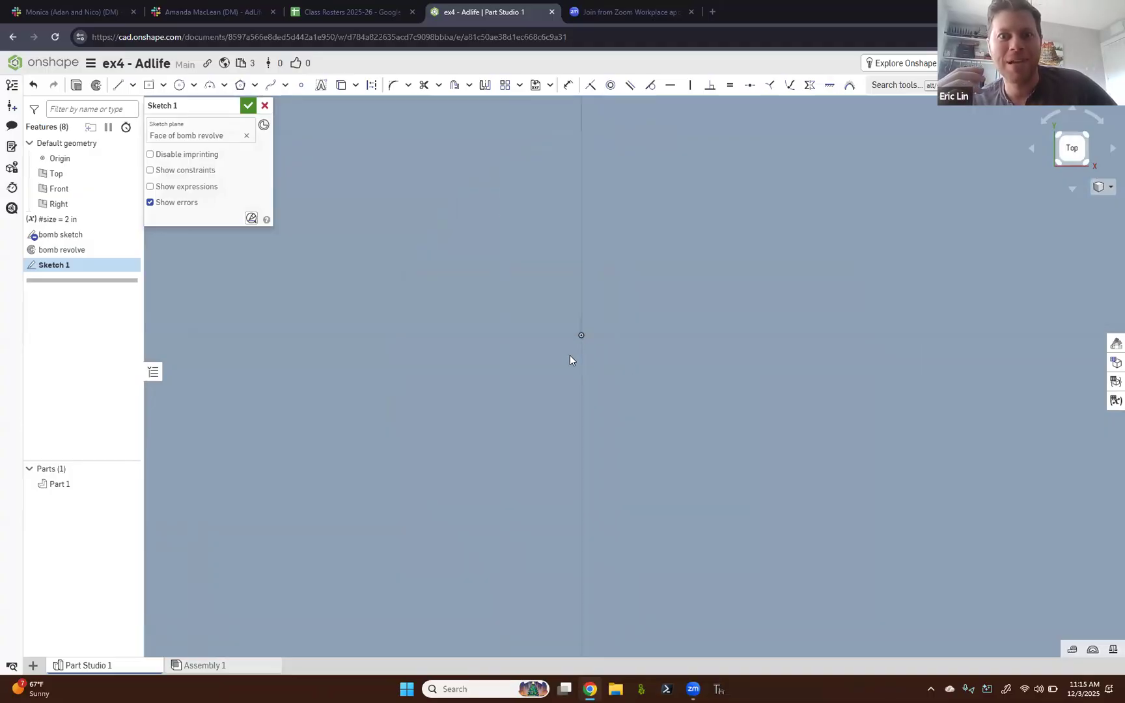
scroll(570, 360, down, 5)
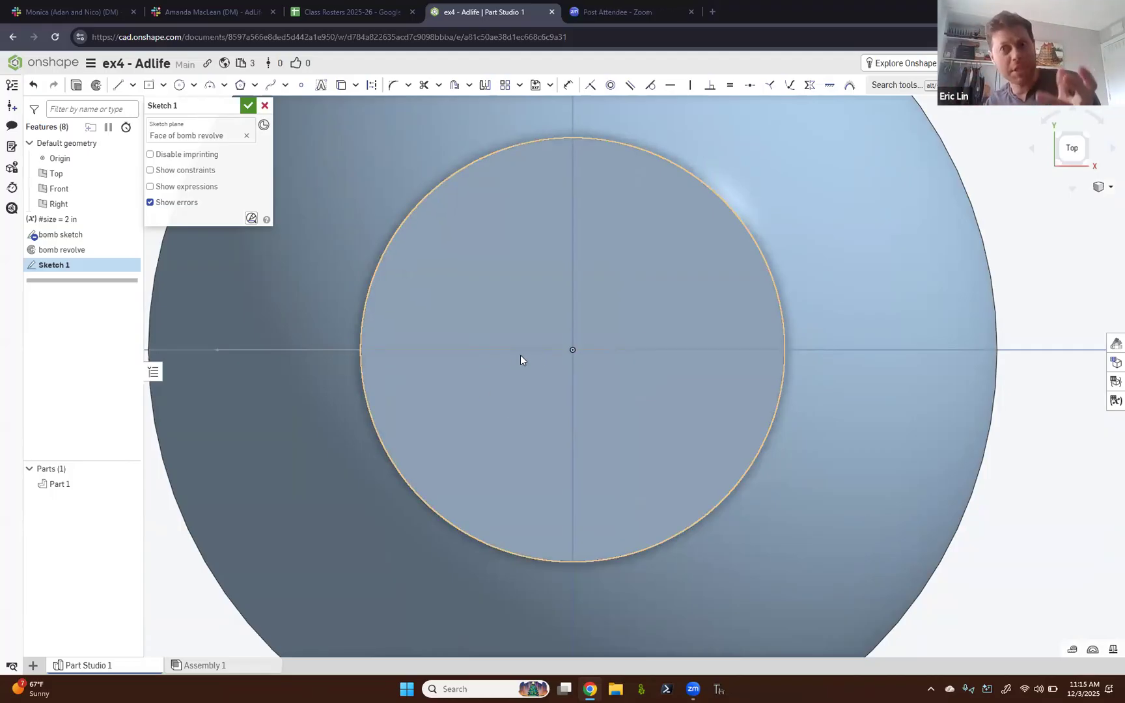
click(180, 84)
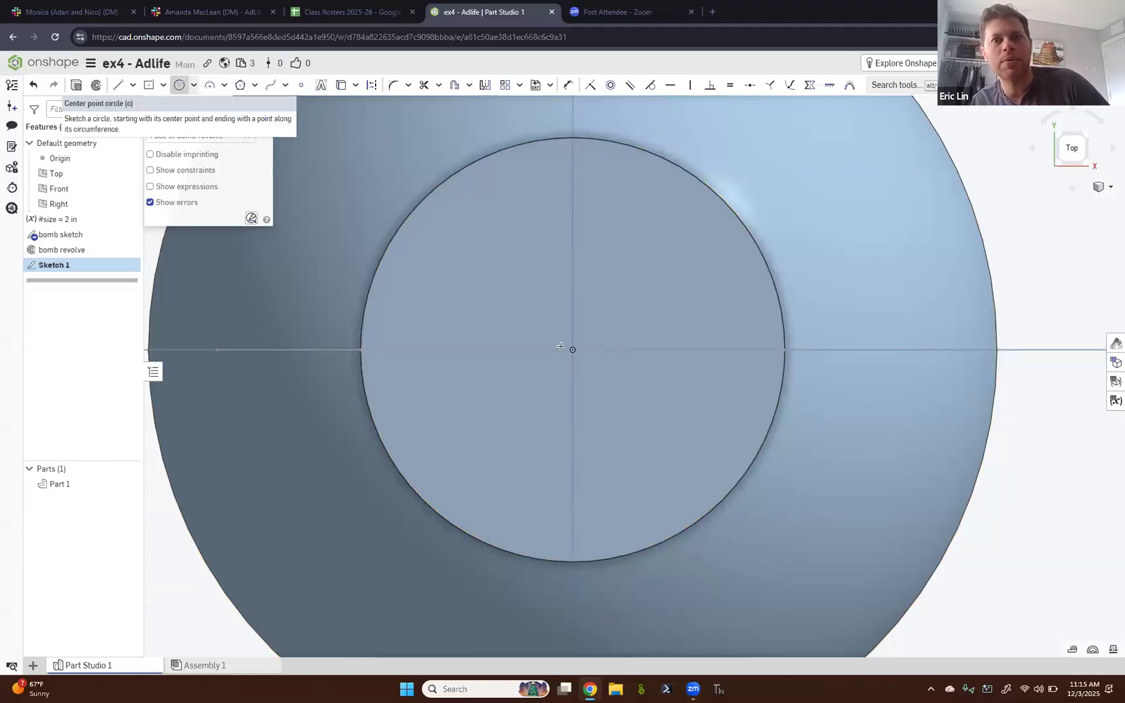
click(527, 302)
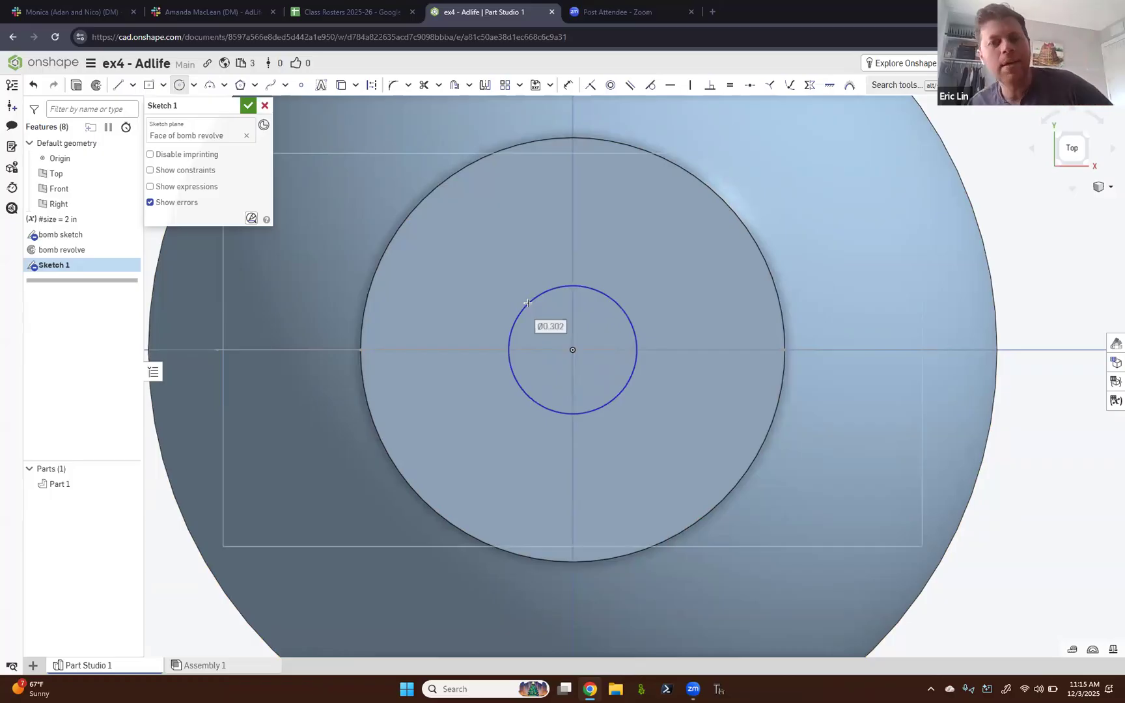
- Dimension the circle's diameter as 0.1 in and finish the sketch
key(d)
click(521, 306)
click(487, 269)
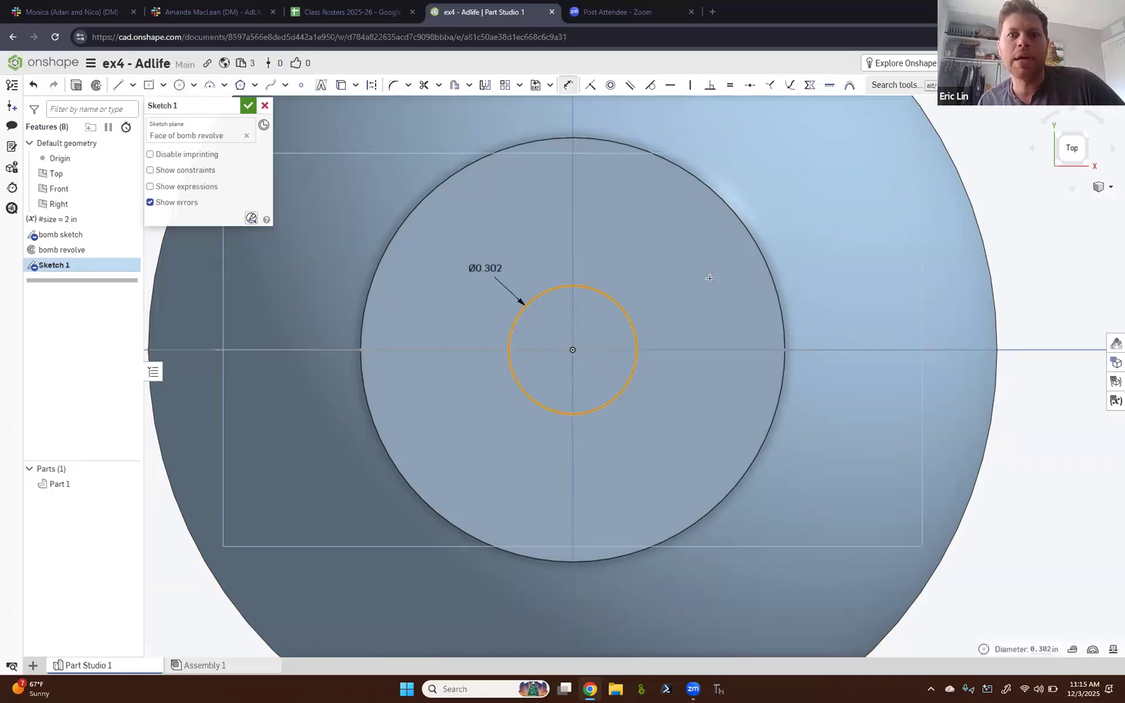
click(467, 267)
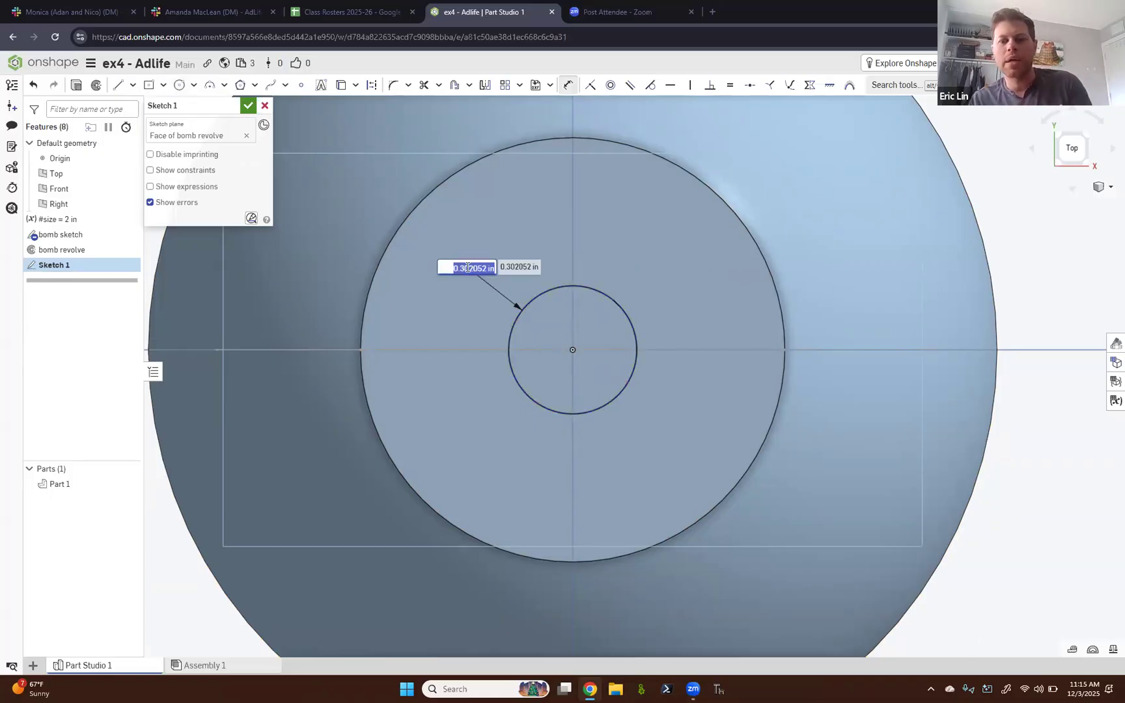
text(0.1)
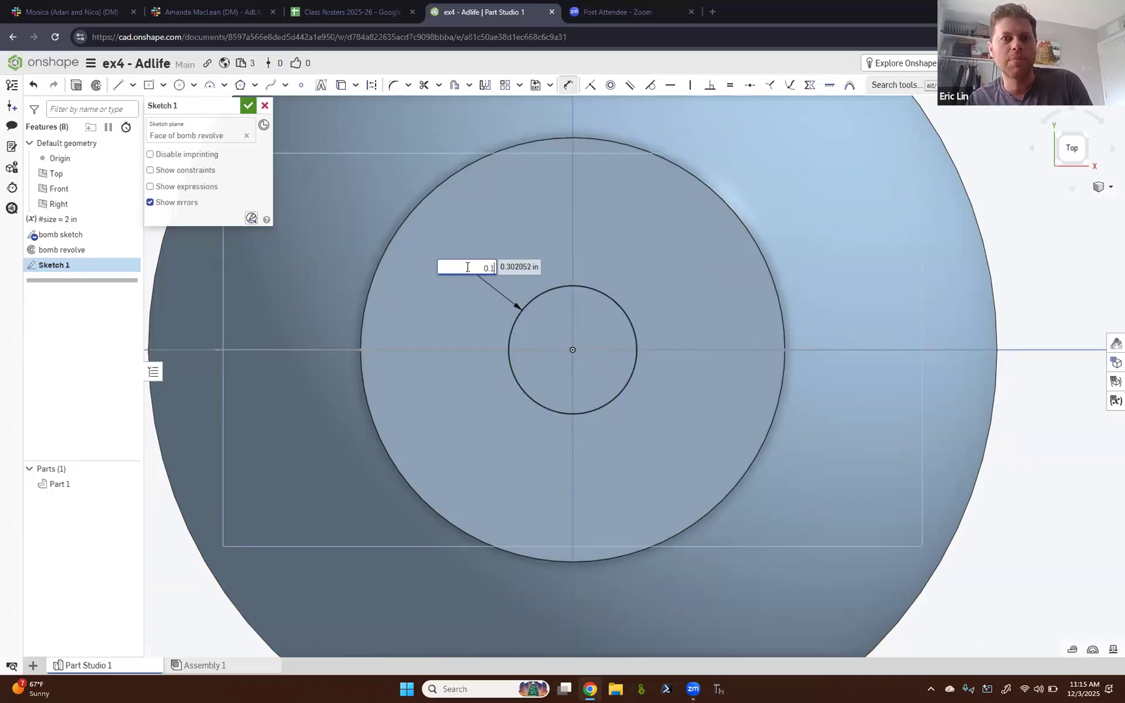
key(Return)
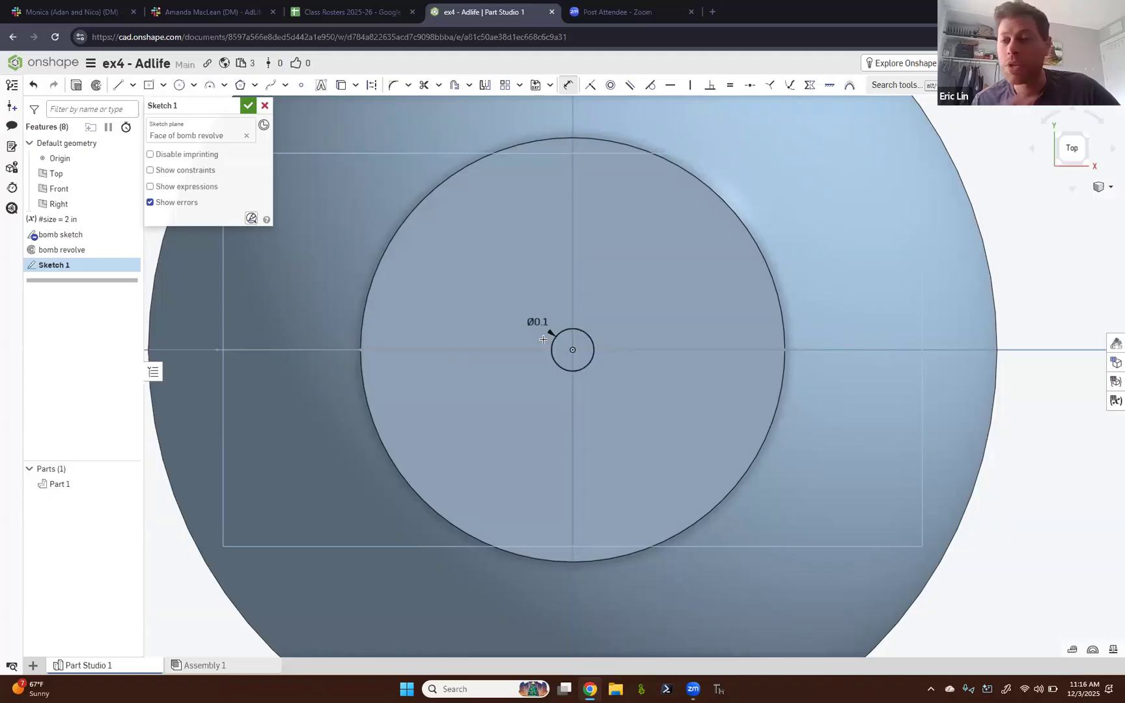
click(246, 105)
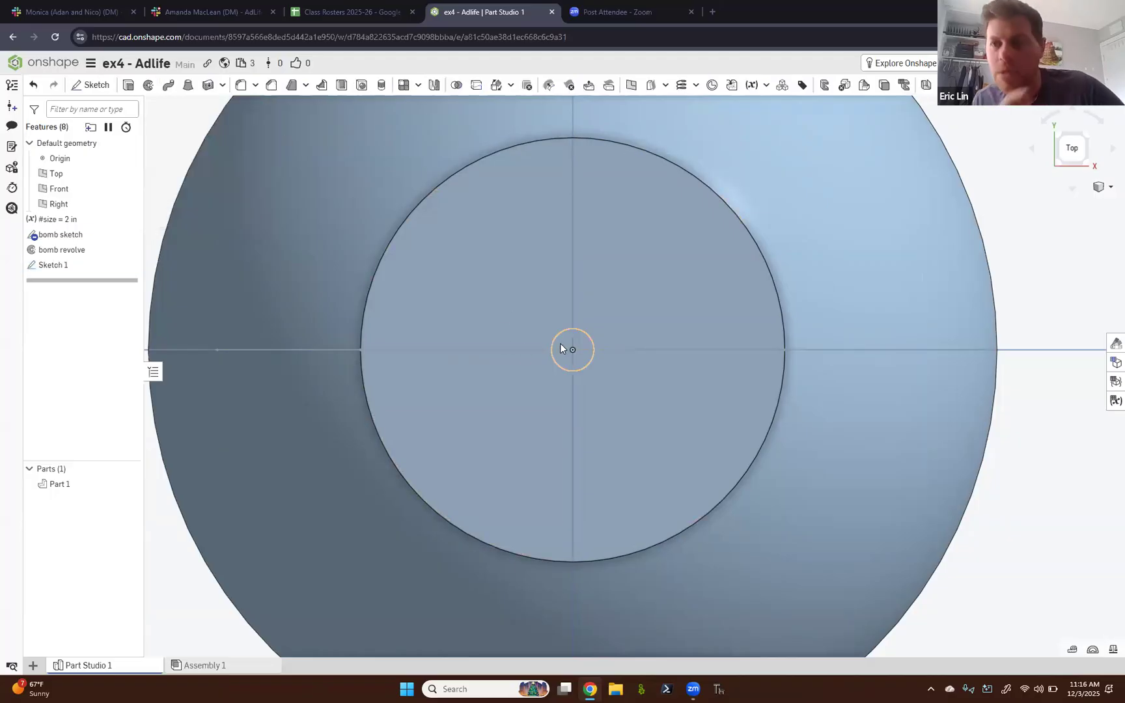
- Sweep the small circle along the curved fuse line of the bomb sketch, adding it to Part 1
right_drag(561, 343, 561, 317)
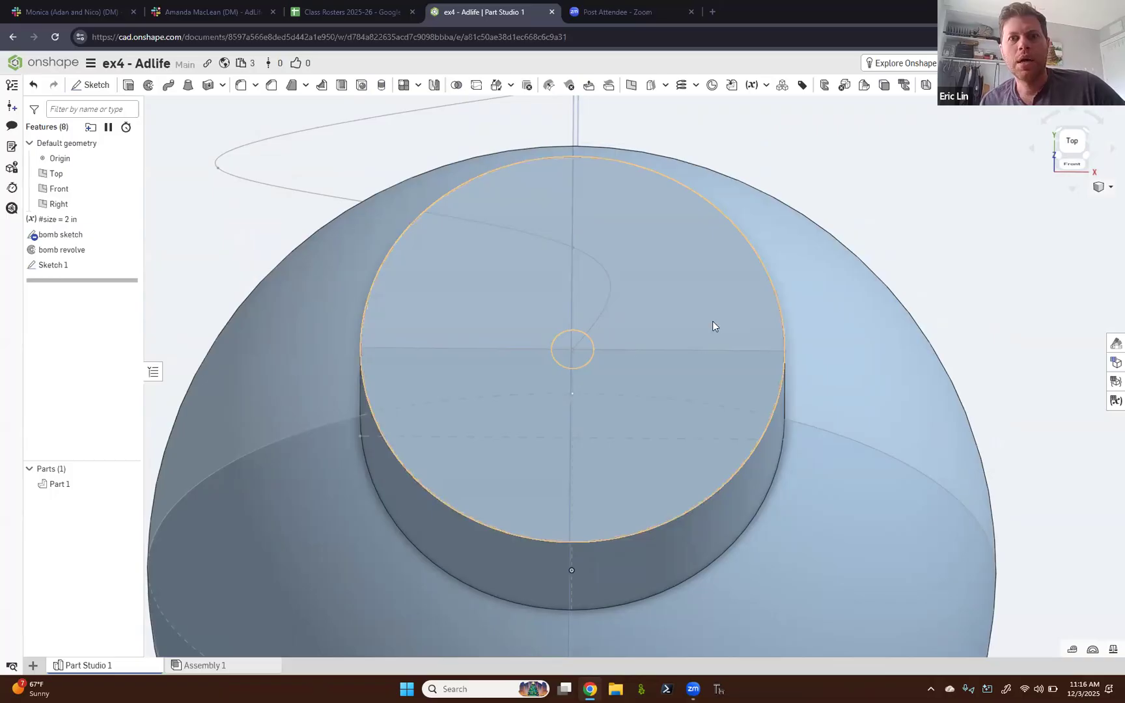
scroll(246, 216, down, 5)
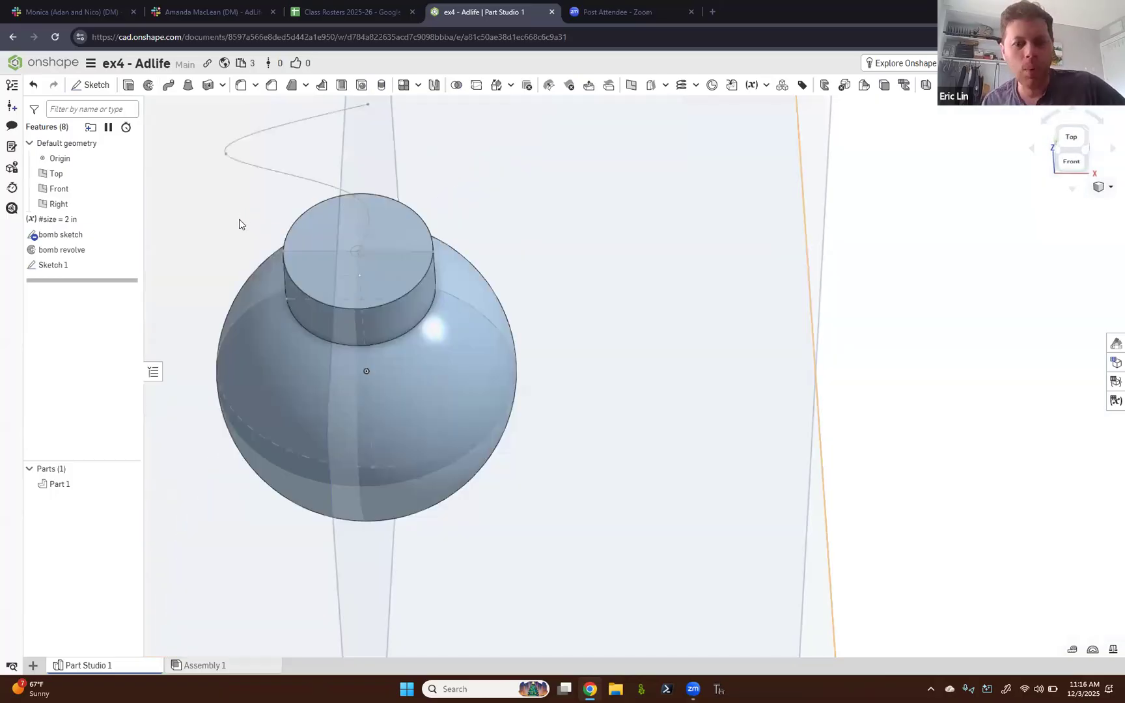
middle_drag(239, 220, 377, 292)
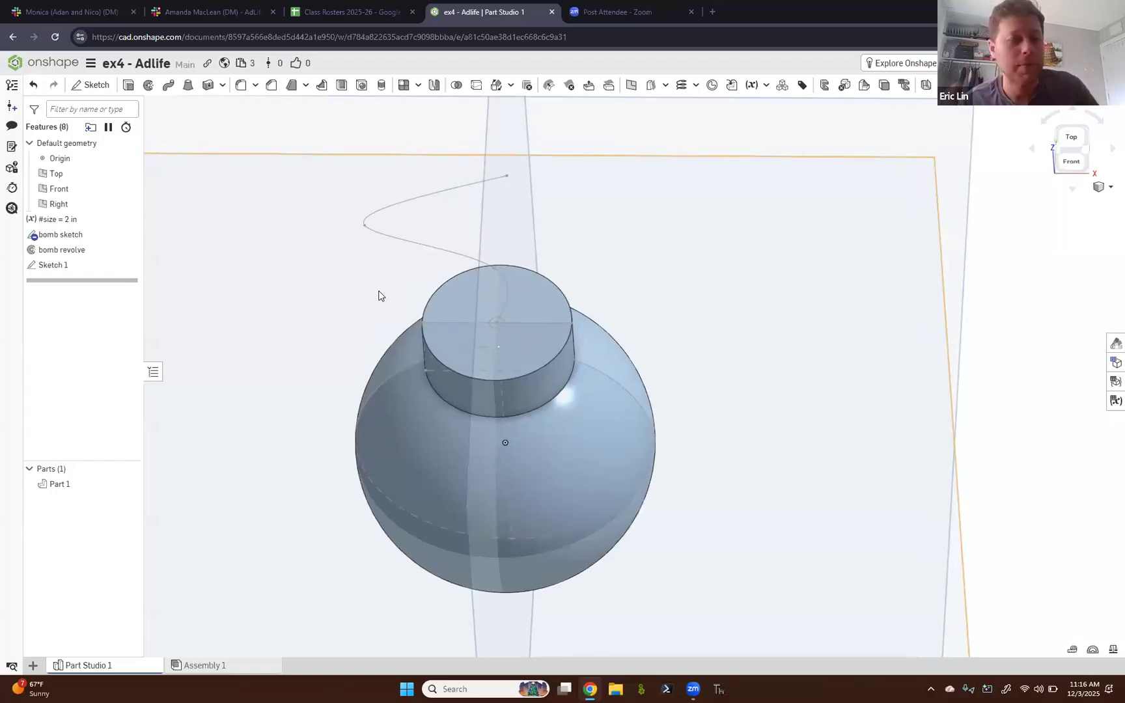
click(168, 86)
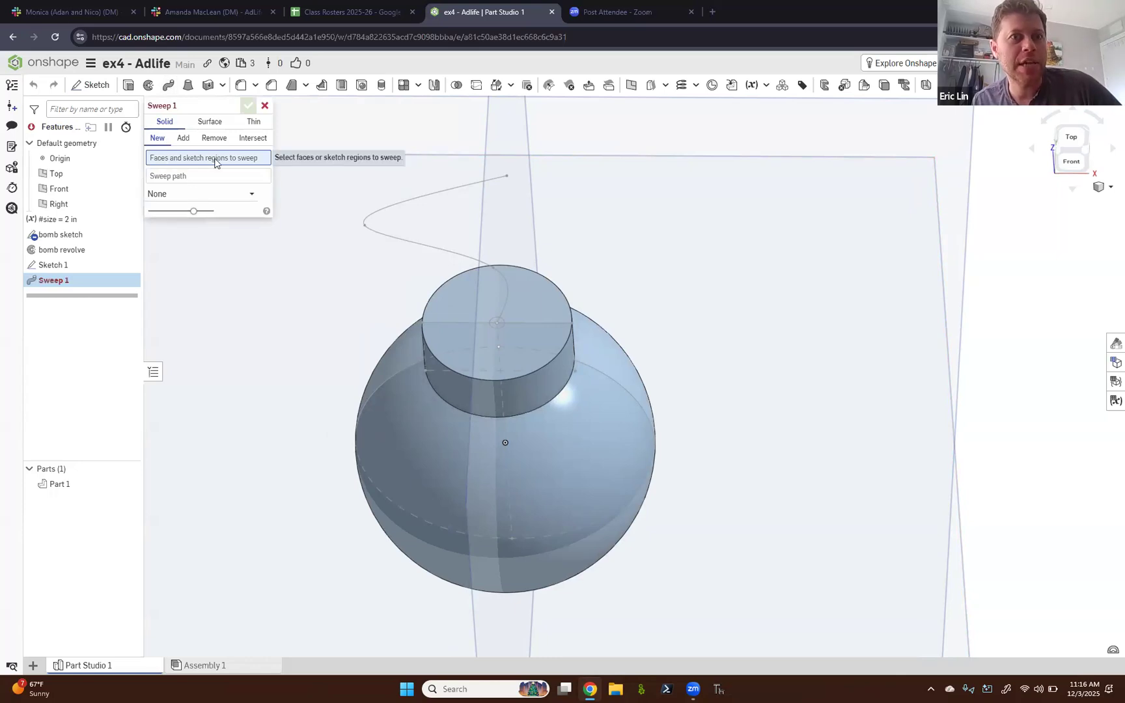
click(496, 324)
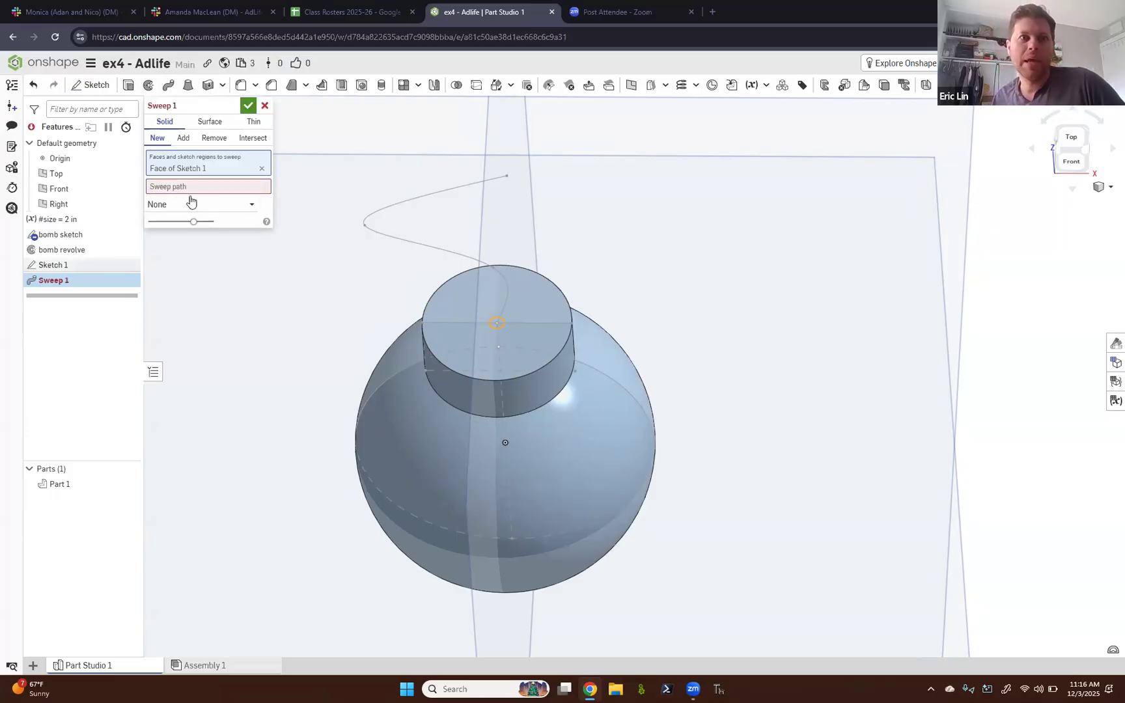
click(170, 190)
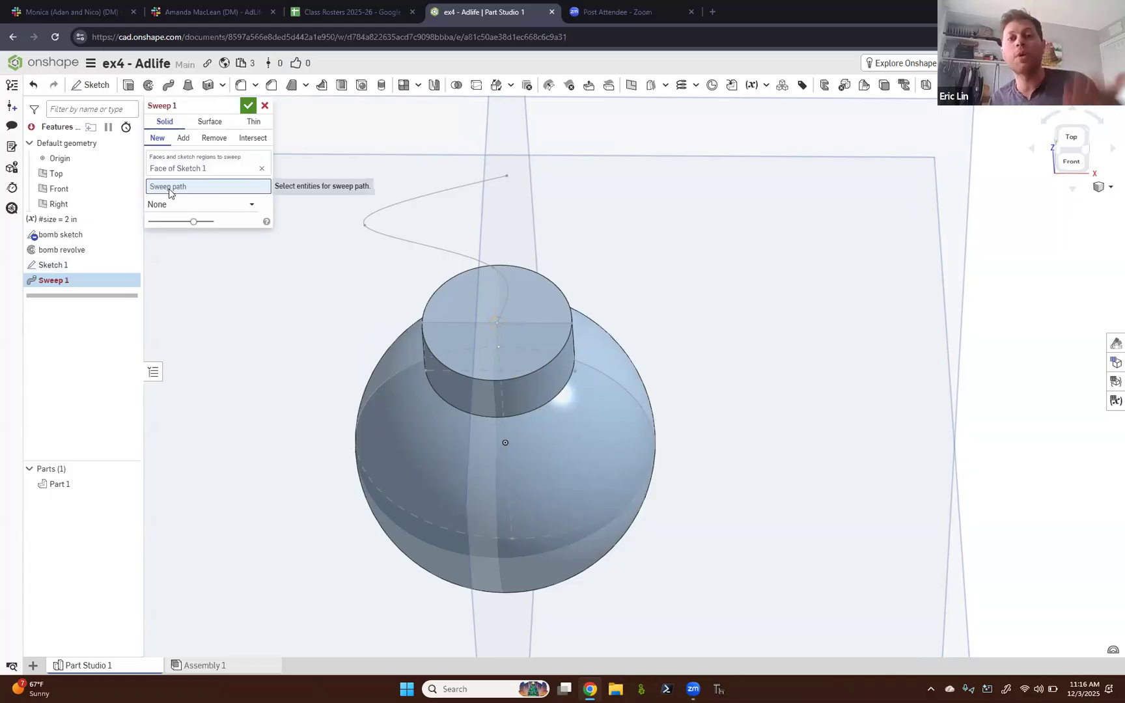
click(404, 207)
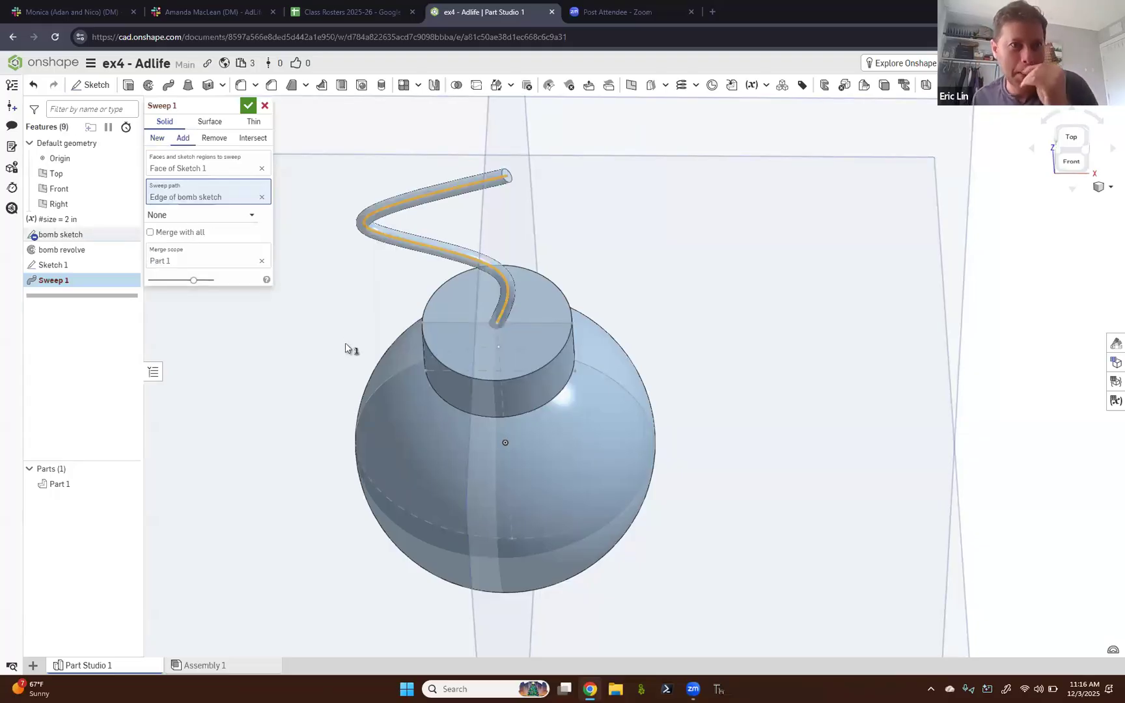
click(248, 105)
- Edit the fuse profile sketch, setting the circle's diameter to 0.5 in, and accept the sketch
mouse_move(344, 450)
right_down()
mouse_move(344, 419)
mouse_move(346, 431)
right_up()
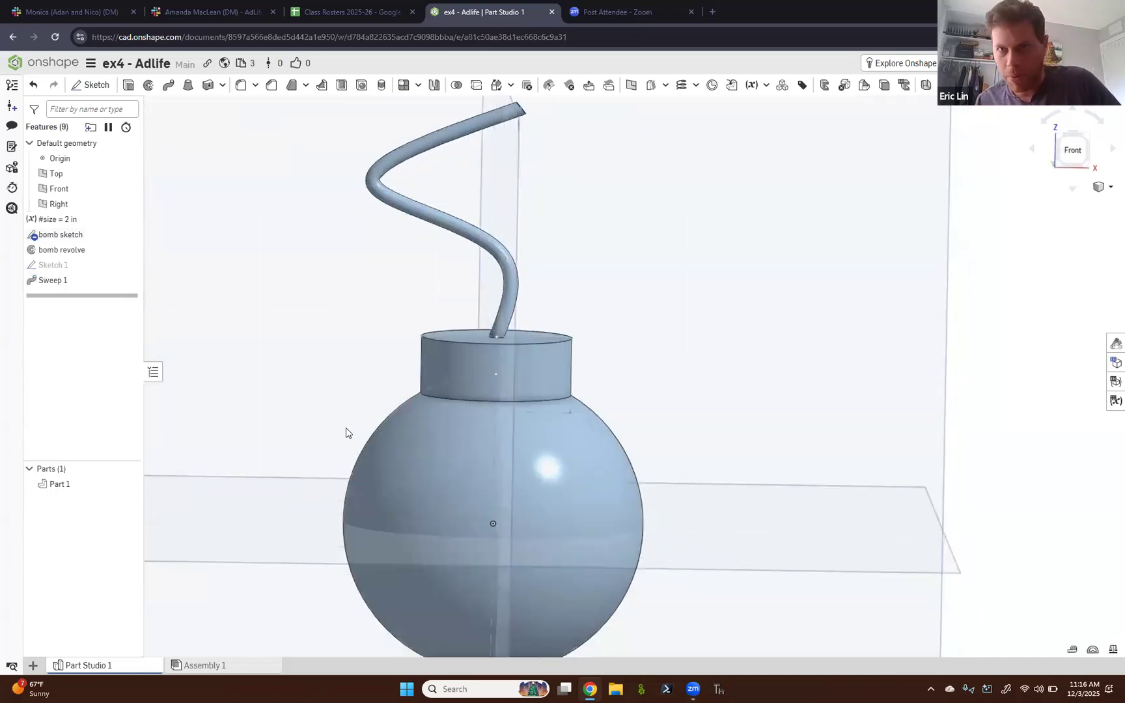
double_click(55, 265)
right_drag(330, 281, 389, 314)
double_click(482, 361)
text(0.5)
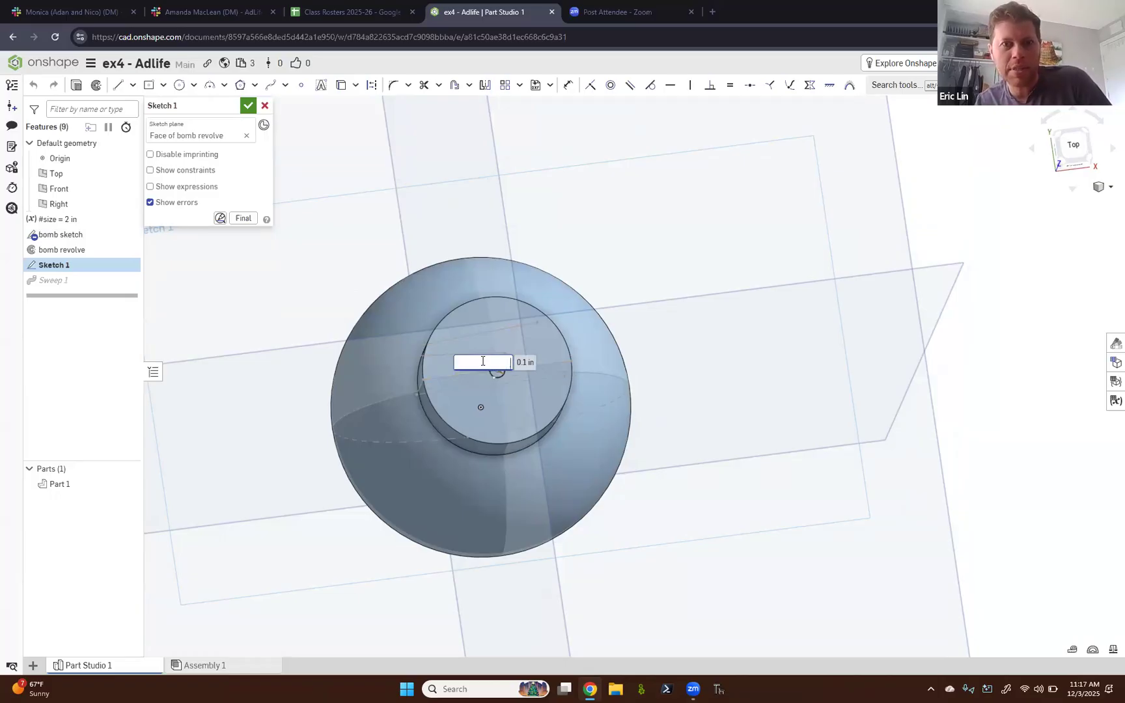
key(Return)
click(247, 106)
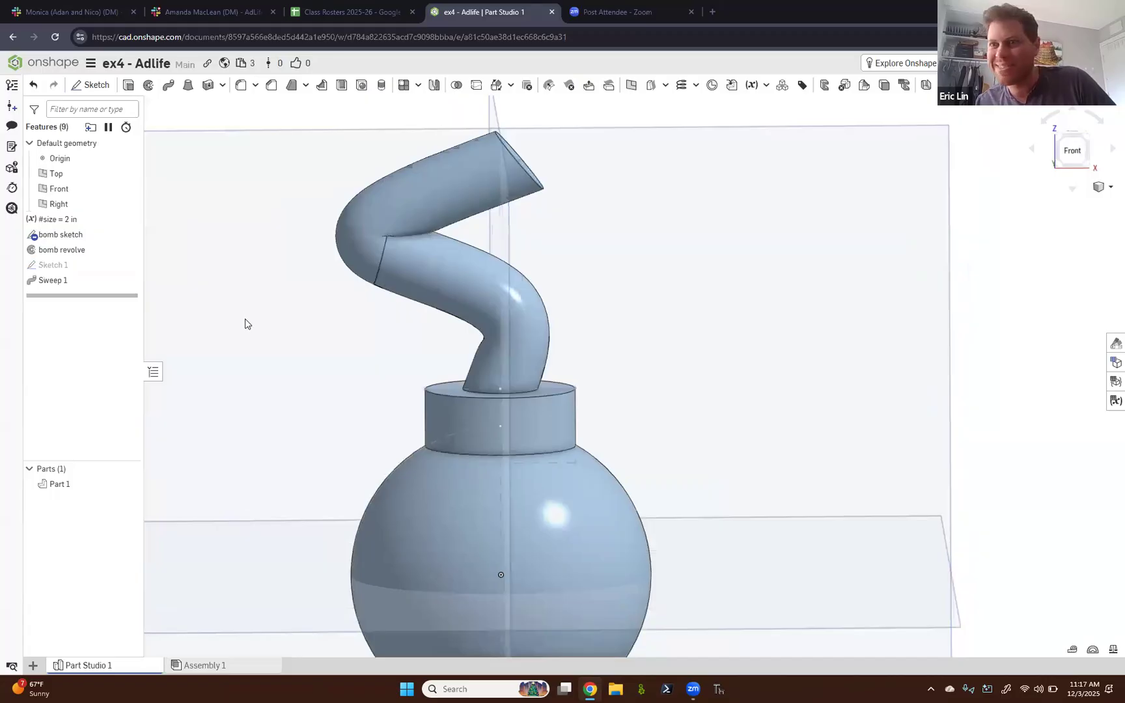
- Edit the fuse profile sketch and delete the 0.5 in circle
double_click(63, 266)
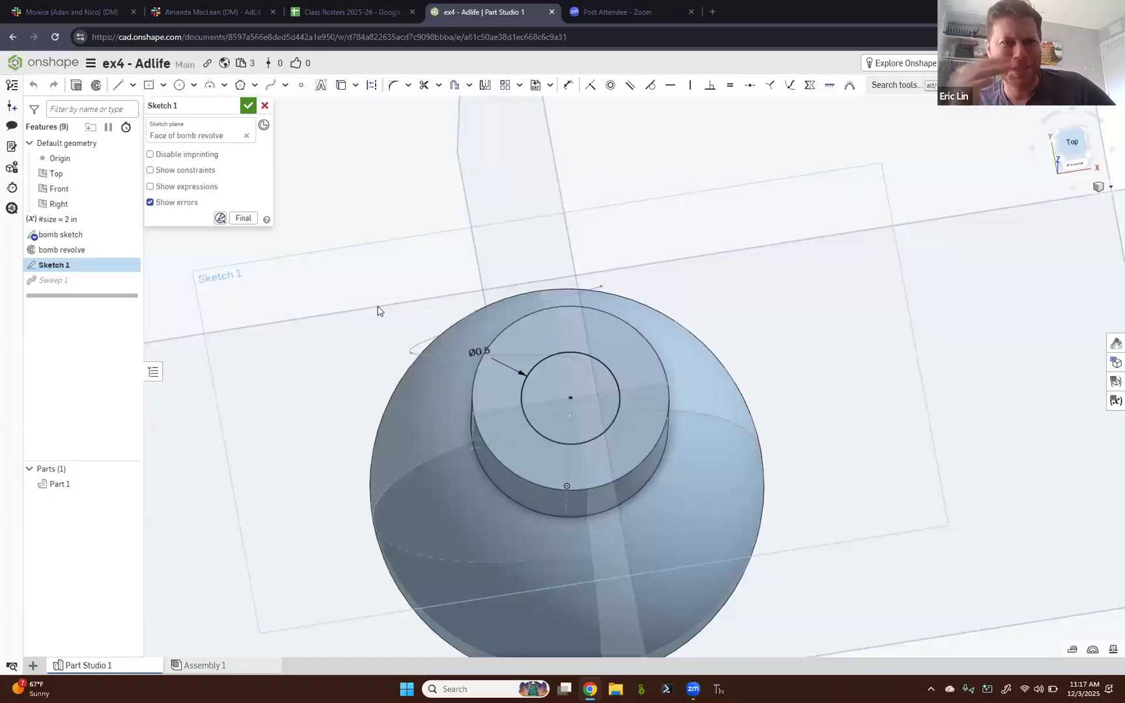
key(n)
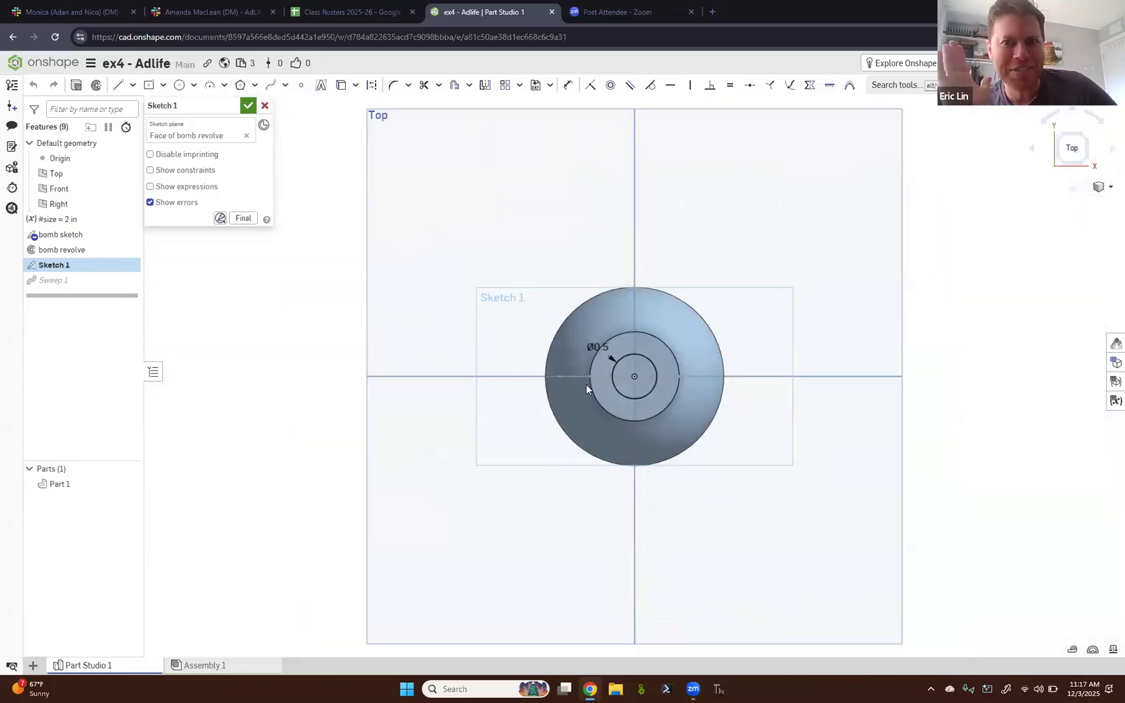
click(616, 364)
key(Delete)
- Draw a pentagon around an inner circle about 0.26 in in diameter, centred on the neck's top face
click(151, 89)
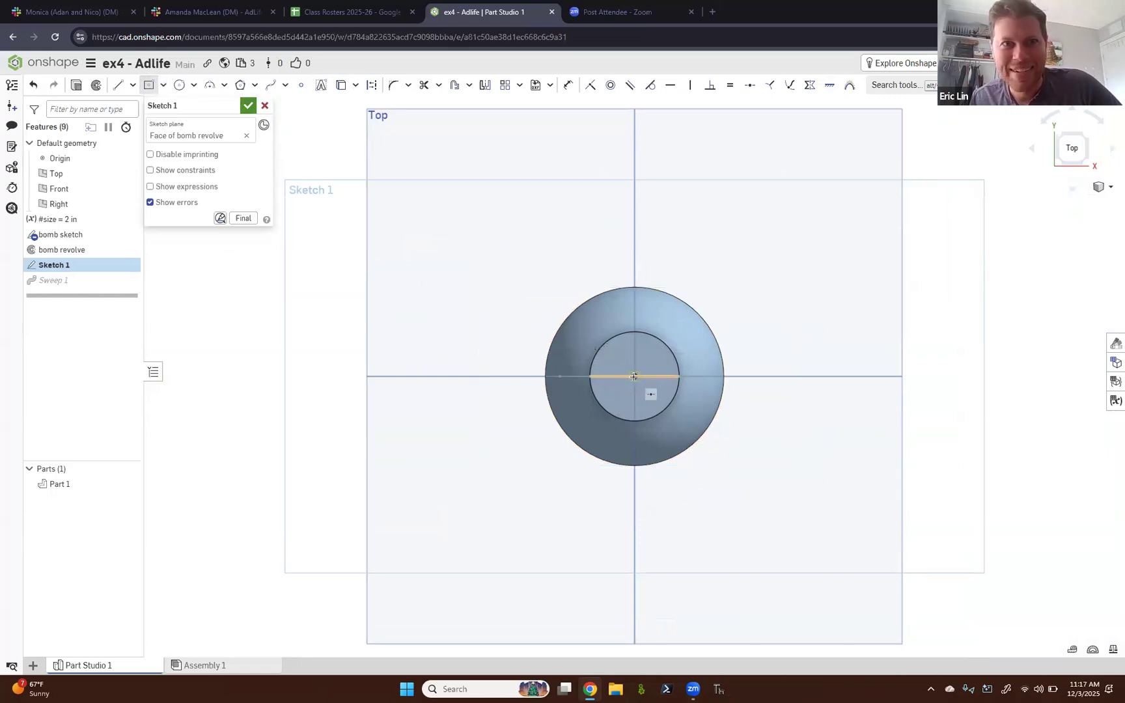
scroll(633, 376, up, 3)
scroll(633, 377, up, 3)
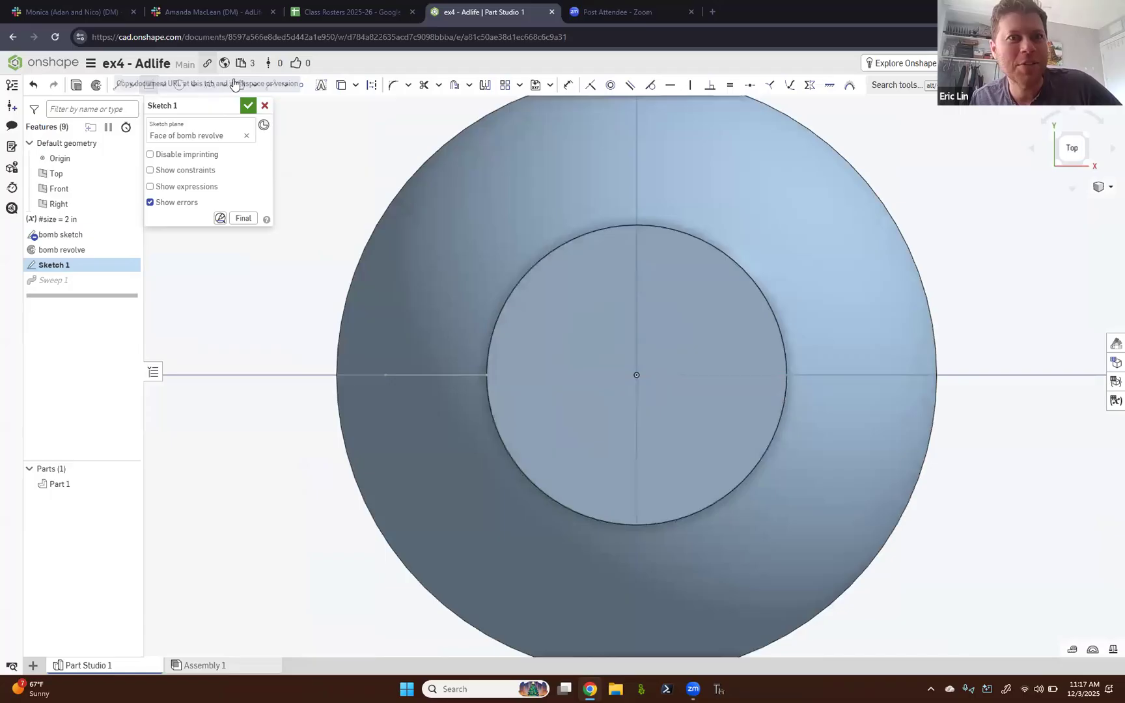
click(637, 375)
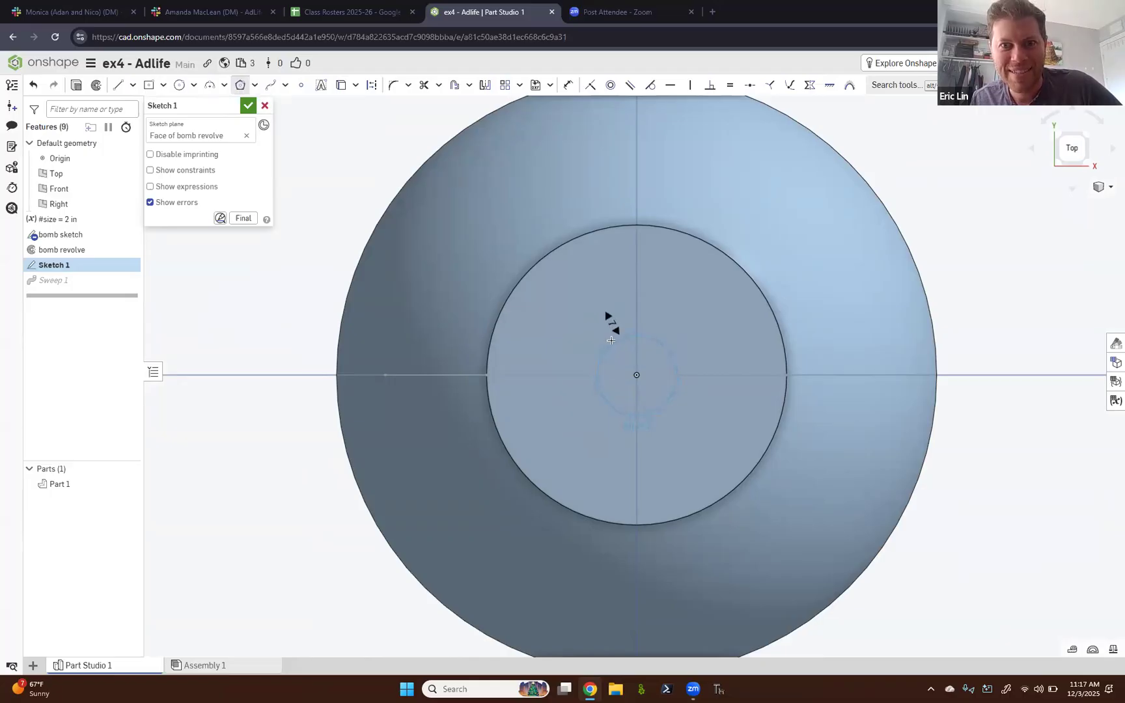
key(Down)
click(613, 347)
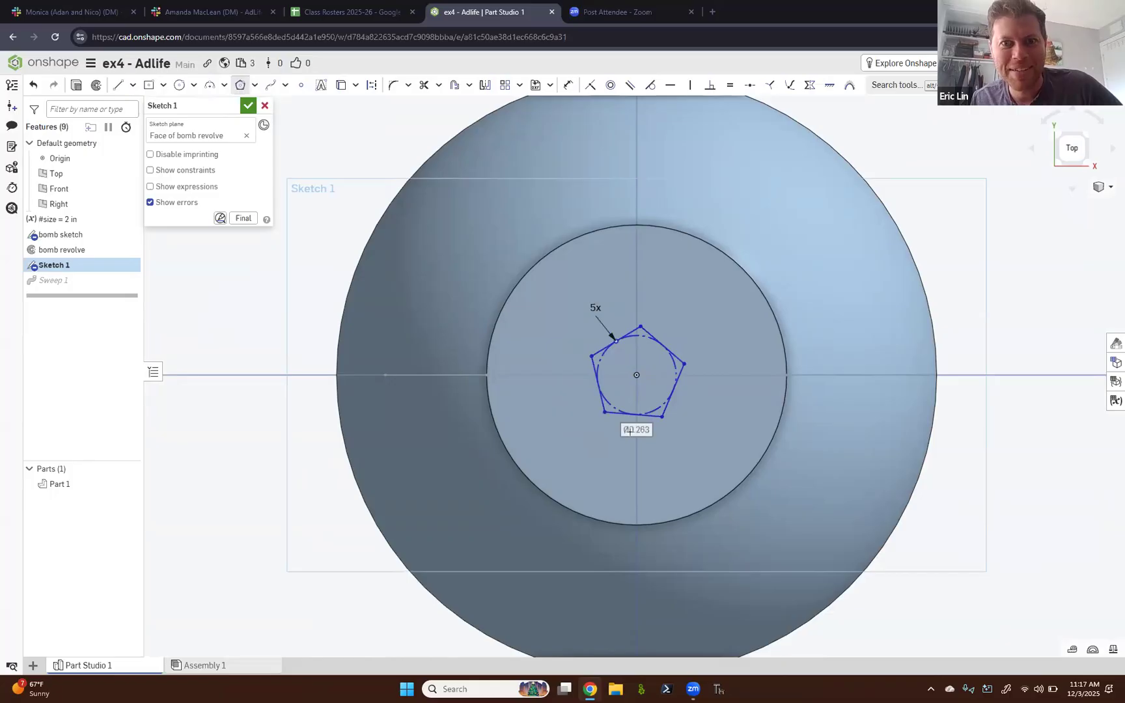
- Dimension the diameter of the pentagon's inner construction circle as 0.1 in and accept the sketch
click(569, 86)
click(611, 403)
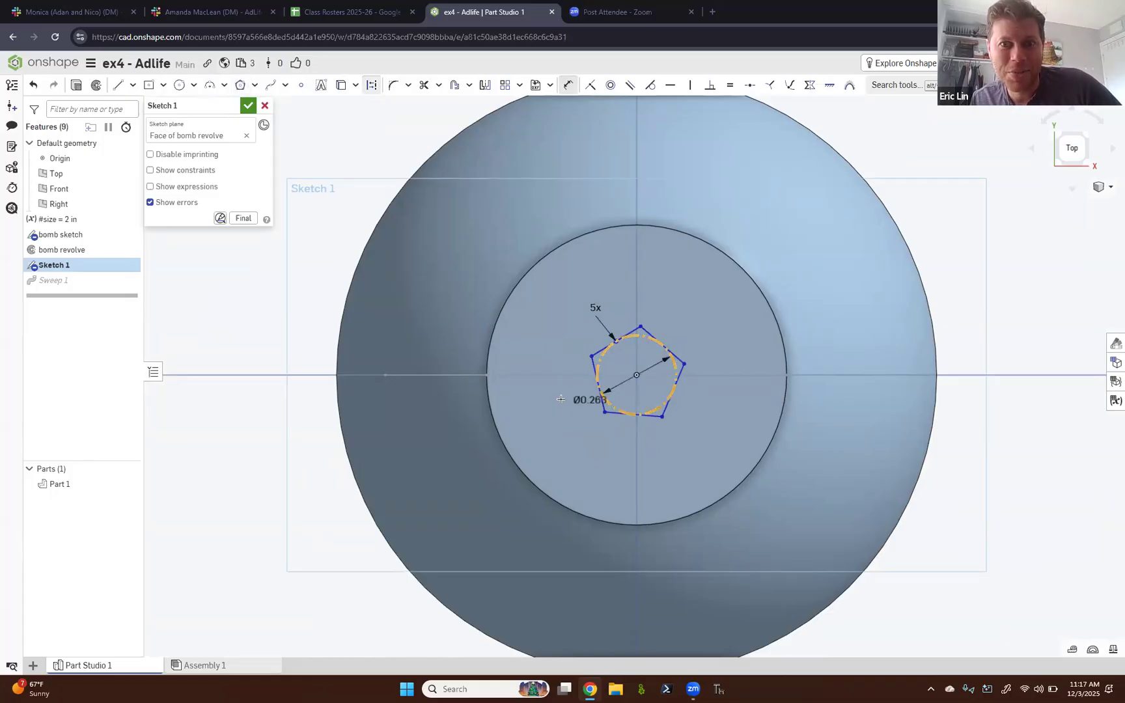
click(581, 422)
text(0.1)
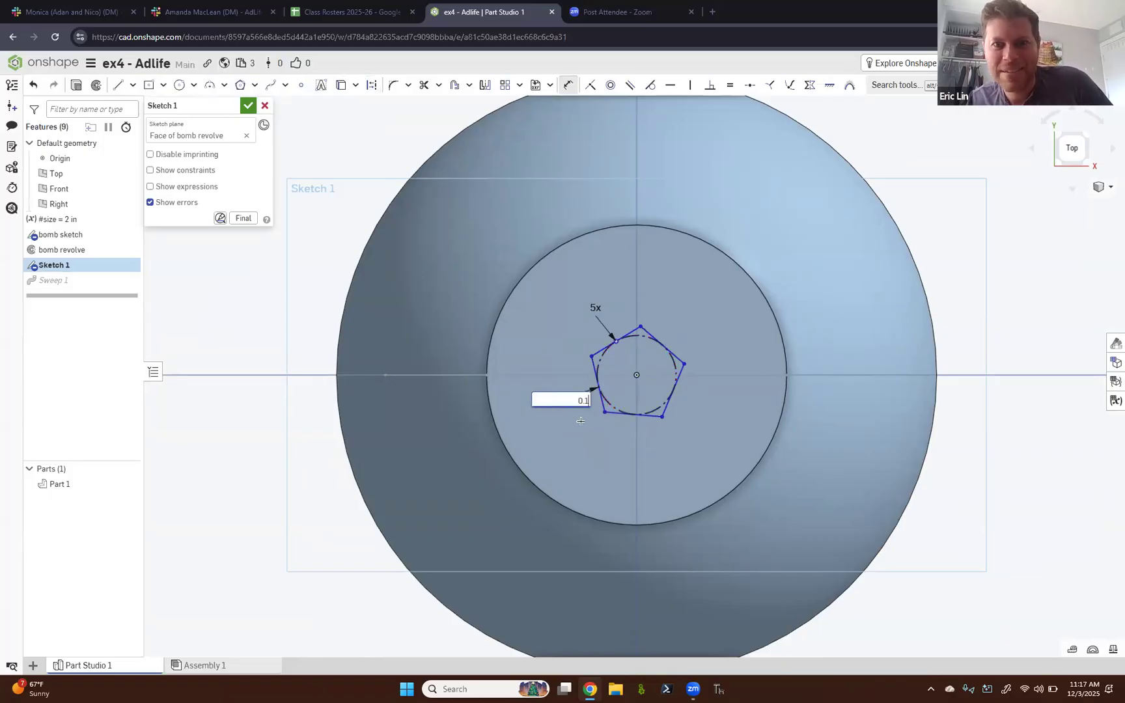
key(Return)
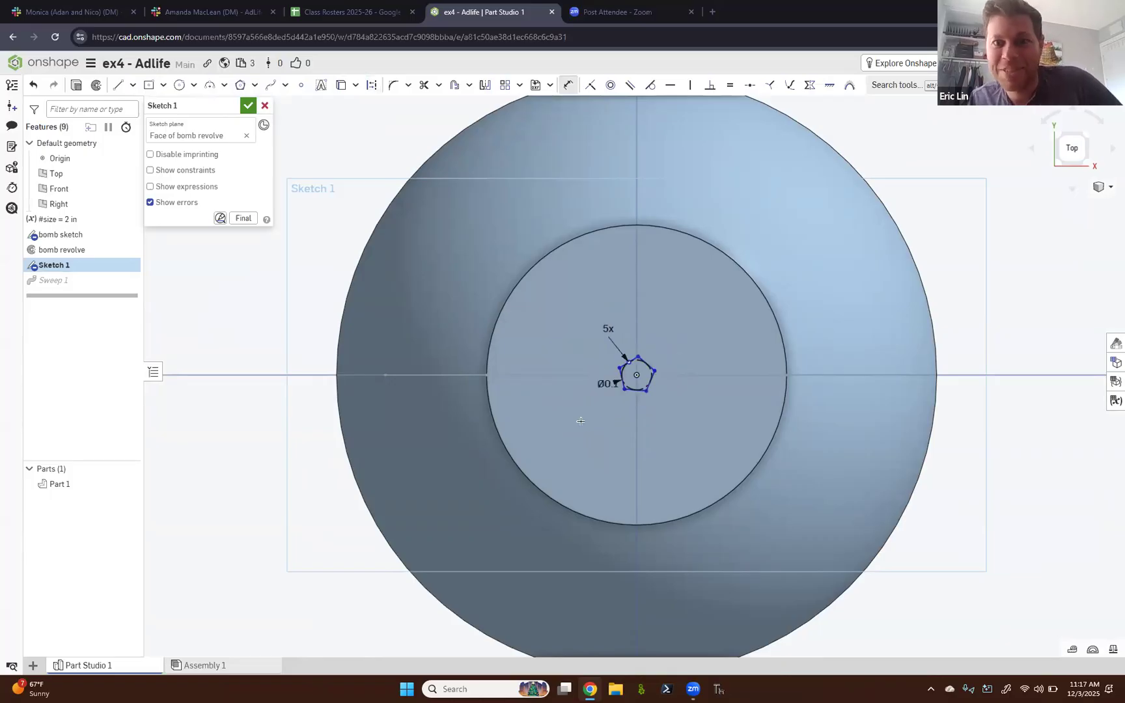
click(247, 105)
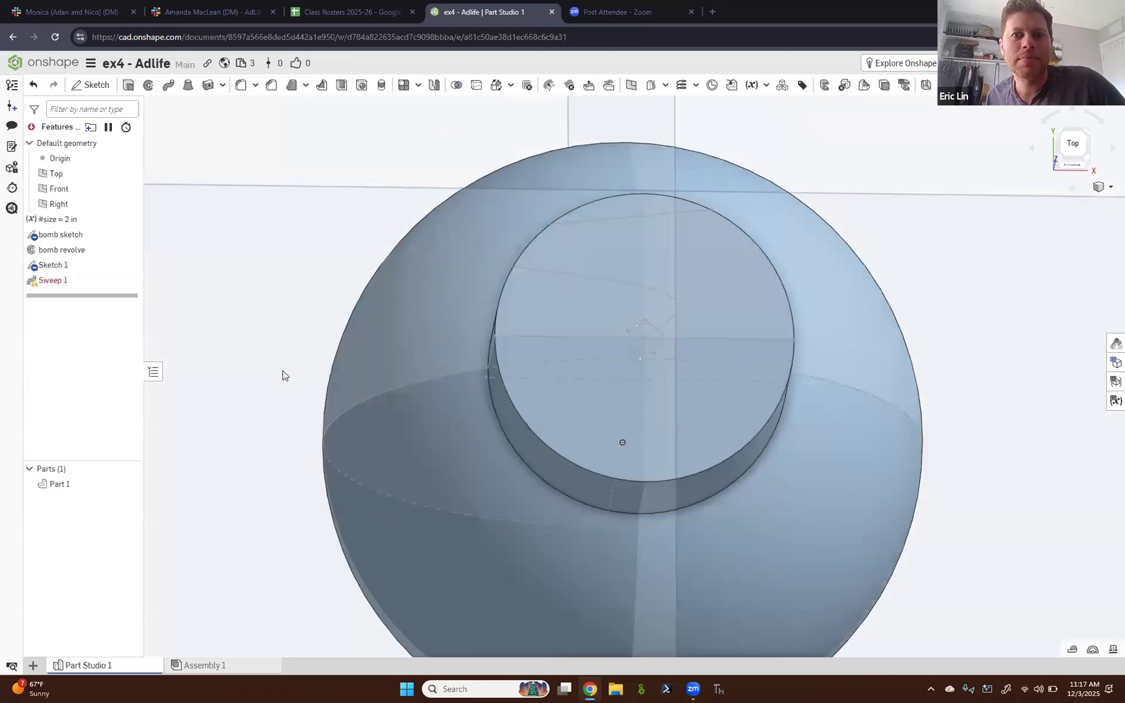
- Delete the broken fuse sweep from the feature list
mouse_move(78, 281)
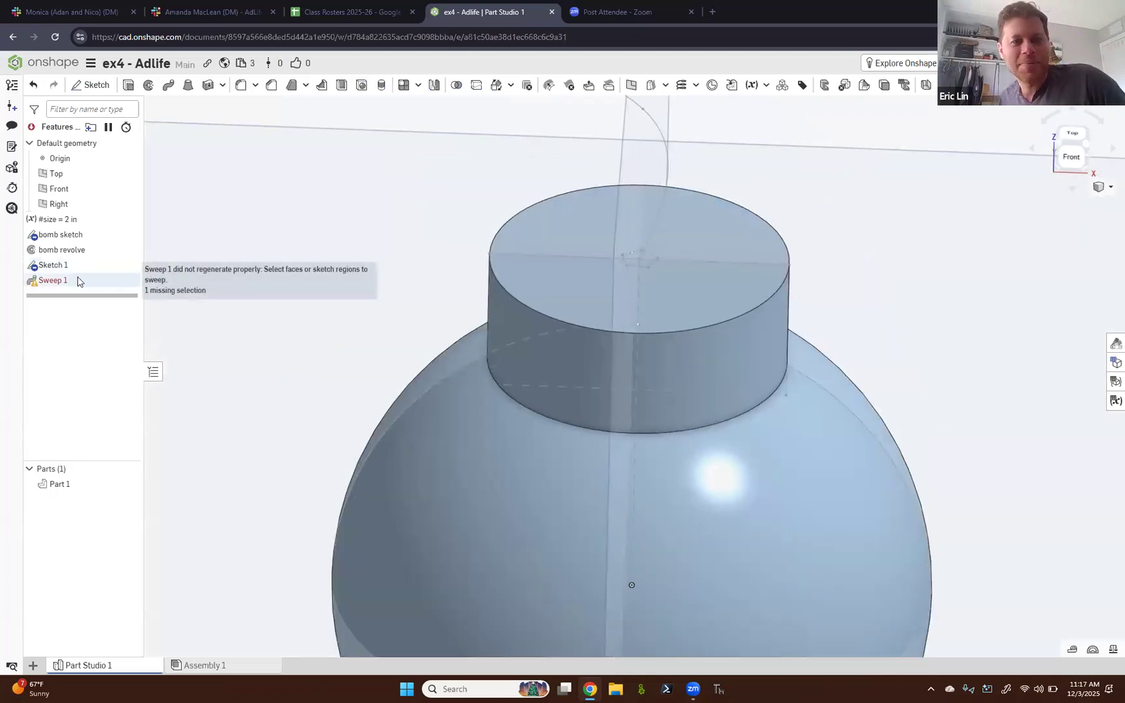
right_click(77, 280)
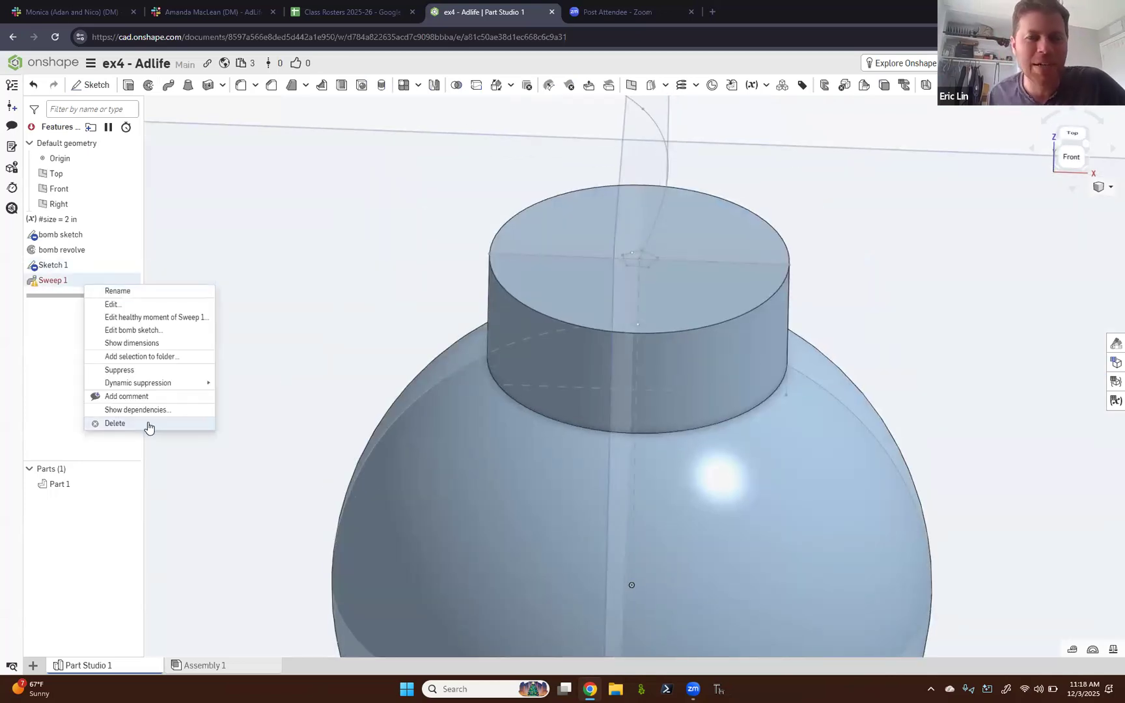
click(148, 424)
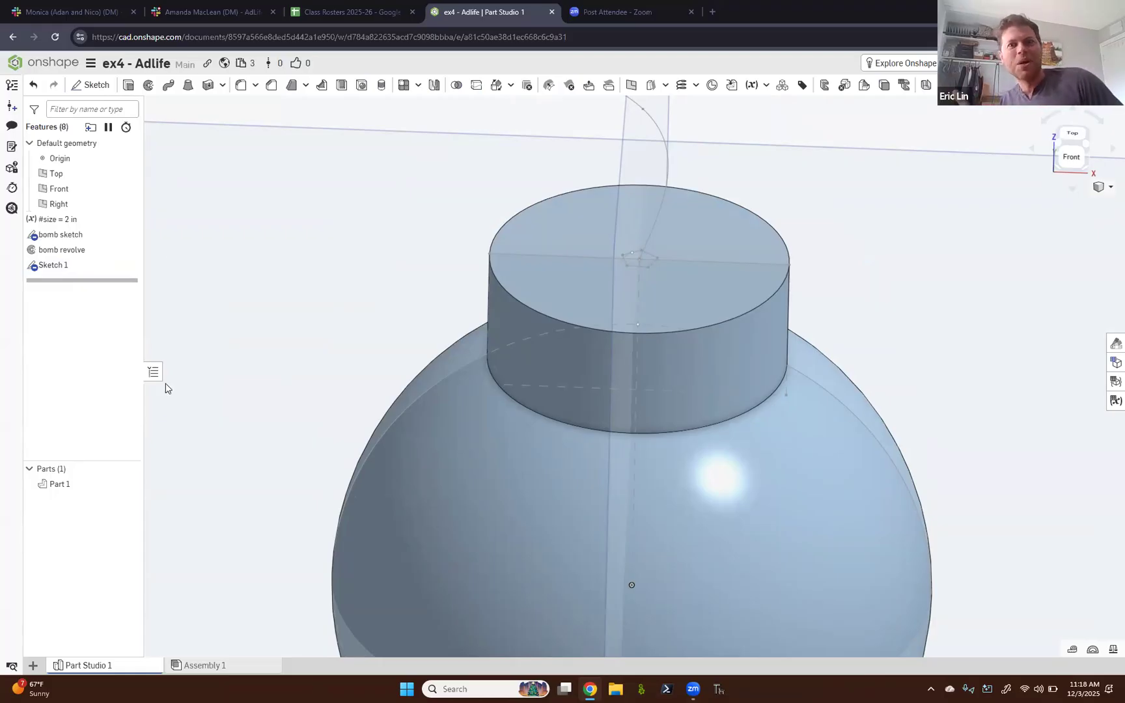
- Try to sweep the pentagon along the curved fuse line of the bomb sketch, adding it to Part 1, and cancel the sweep
click(168, 88)
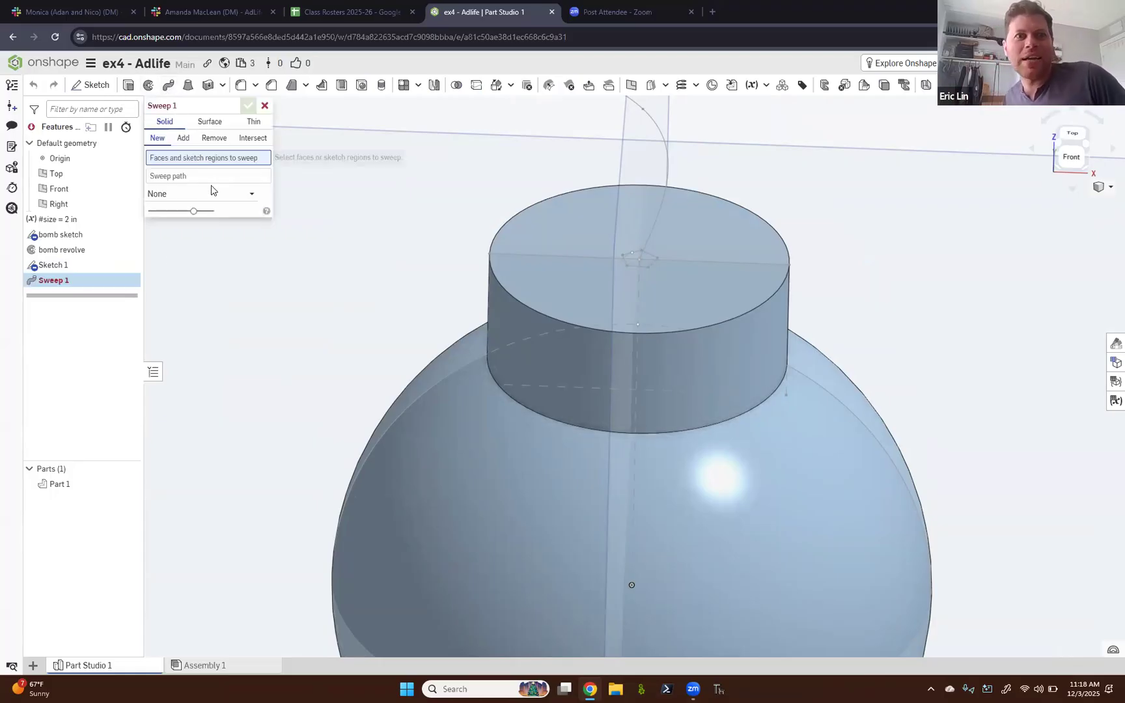
click(639, 261)
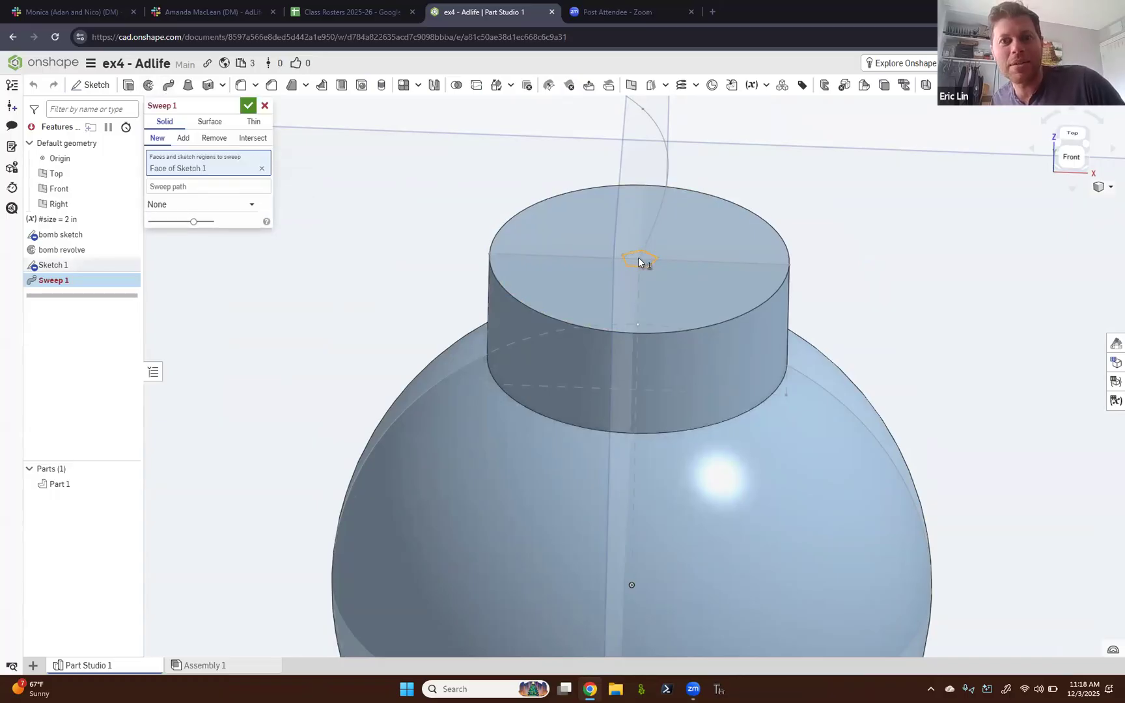
click(194, 187)
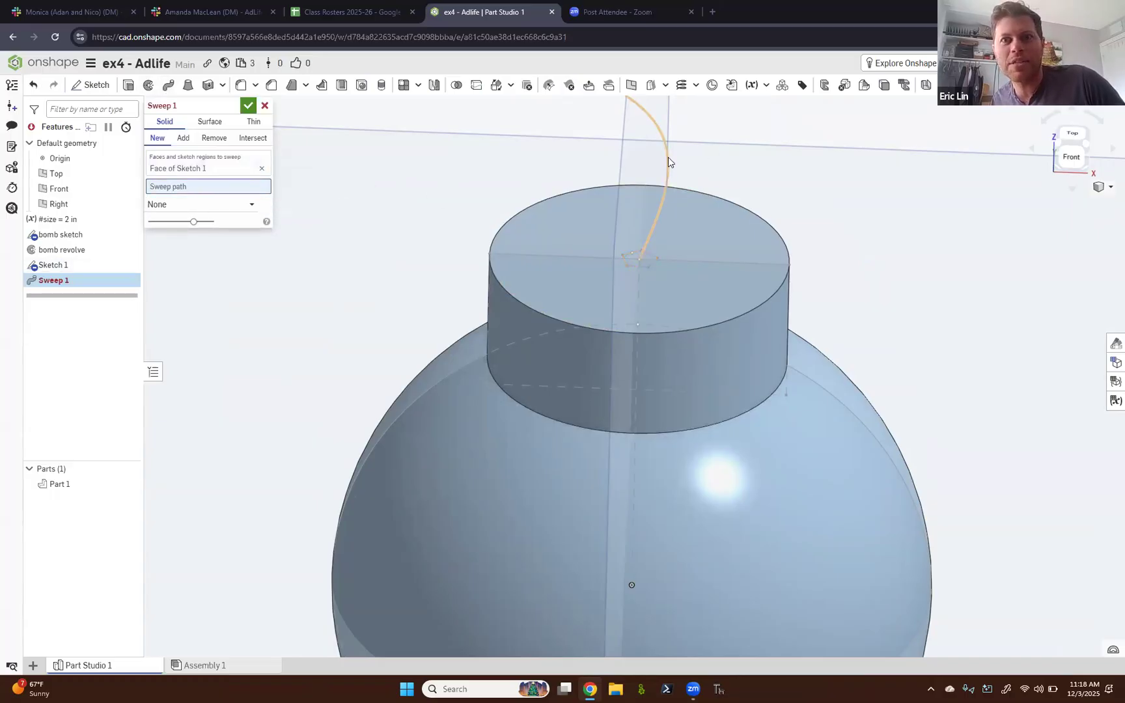
click(667, 157)
mouse_move(505, 179)
right_down()
mouse_move(518, 228)
mouse_move(489, 222)
right_up()
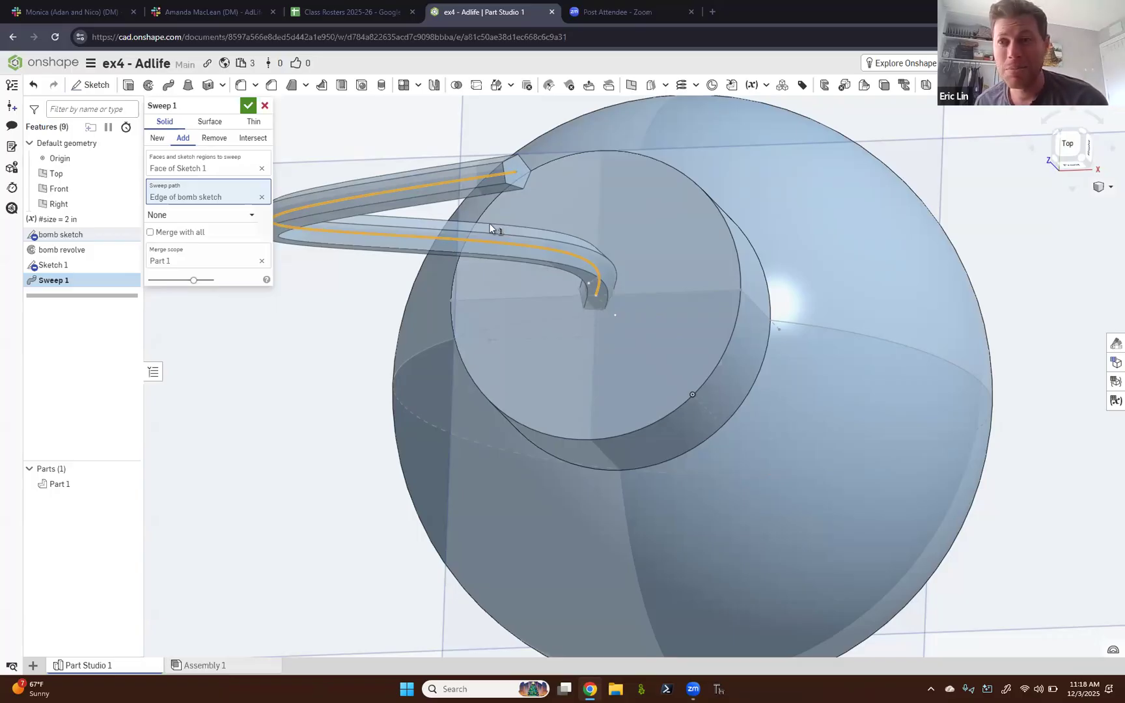
click(264, 106)
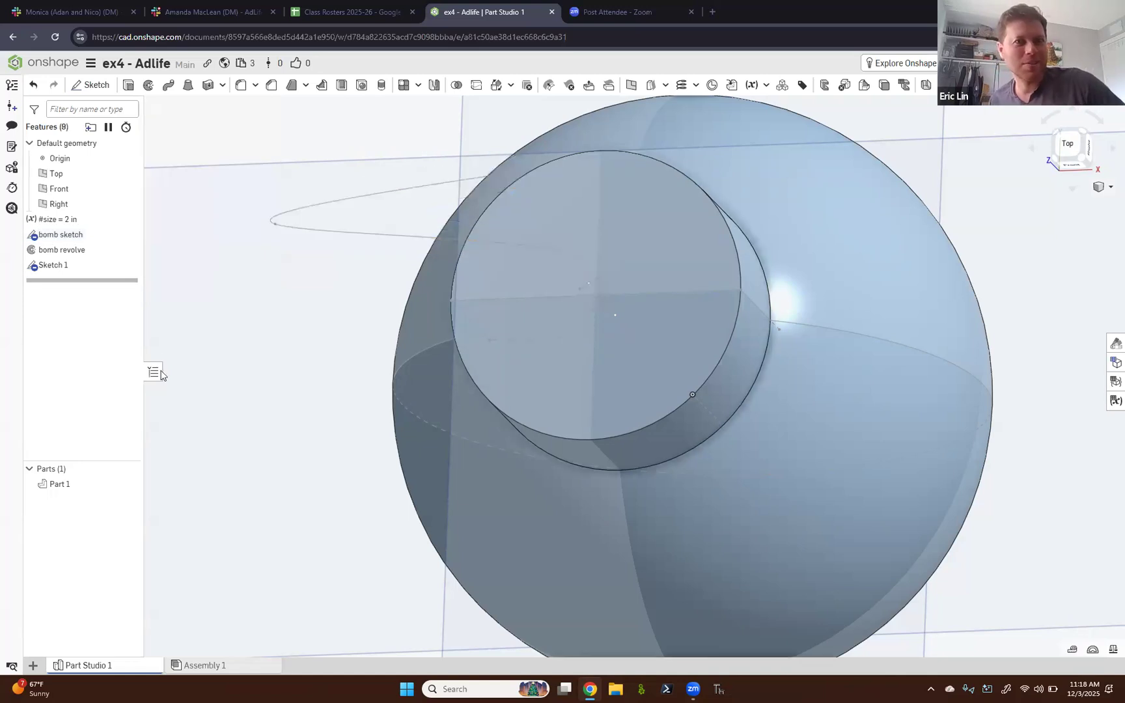
- Reopen the fuse profile sketch and delete the pentagon's sides and its construction circle
double_click(99, 267)
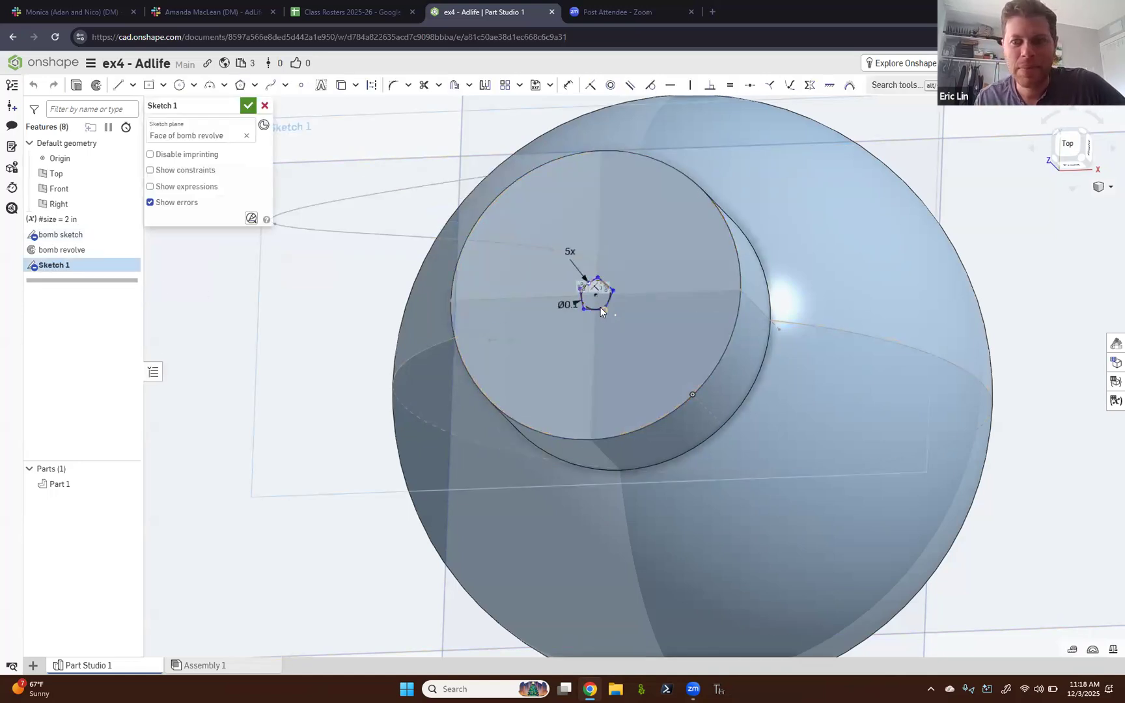
click(598, 308)
key(Delete)
click(597, 310)
key(Delete)
click(608, 300)
key(Delete)
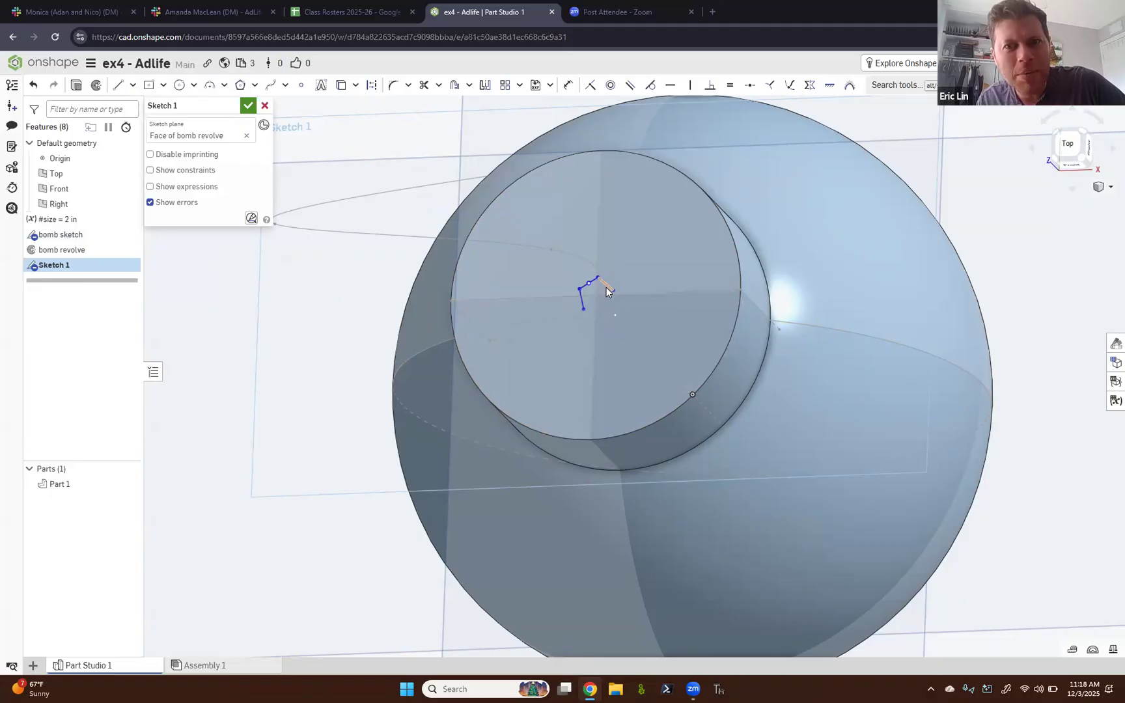
click(593, 284)
key(Delete)
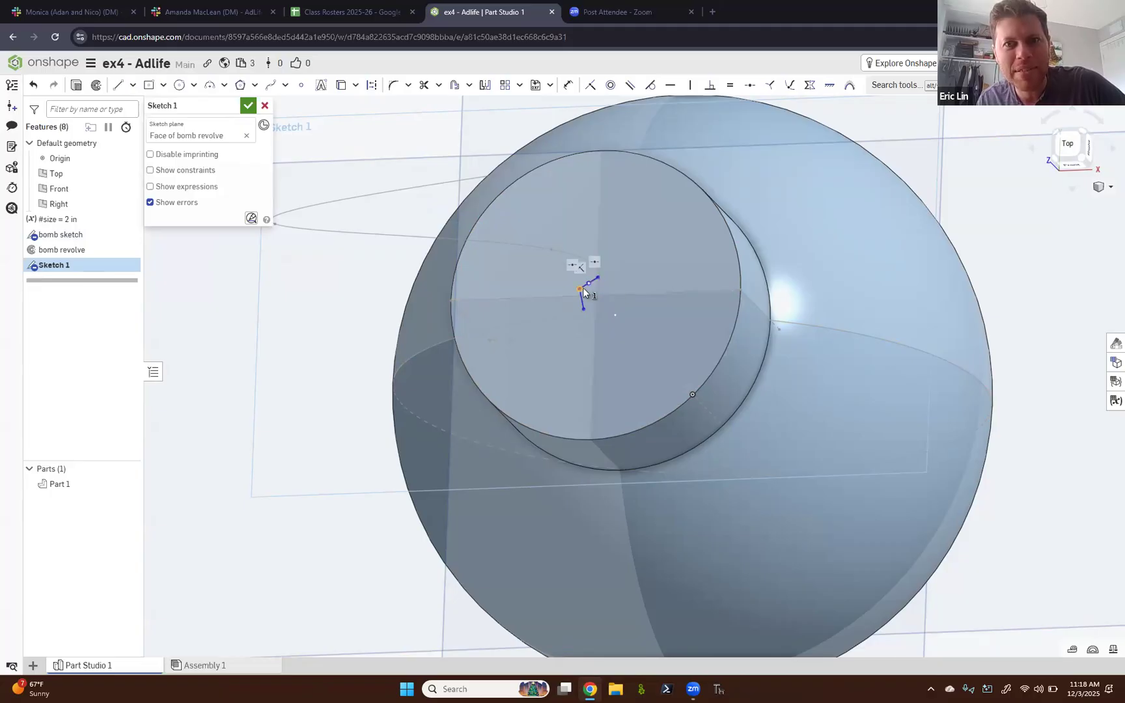
click(583, 297)
key(Delete)
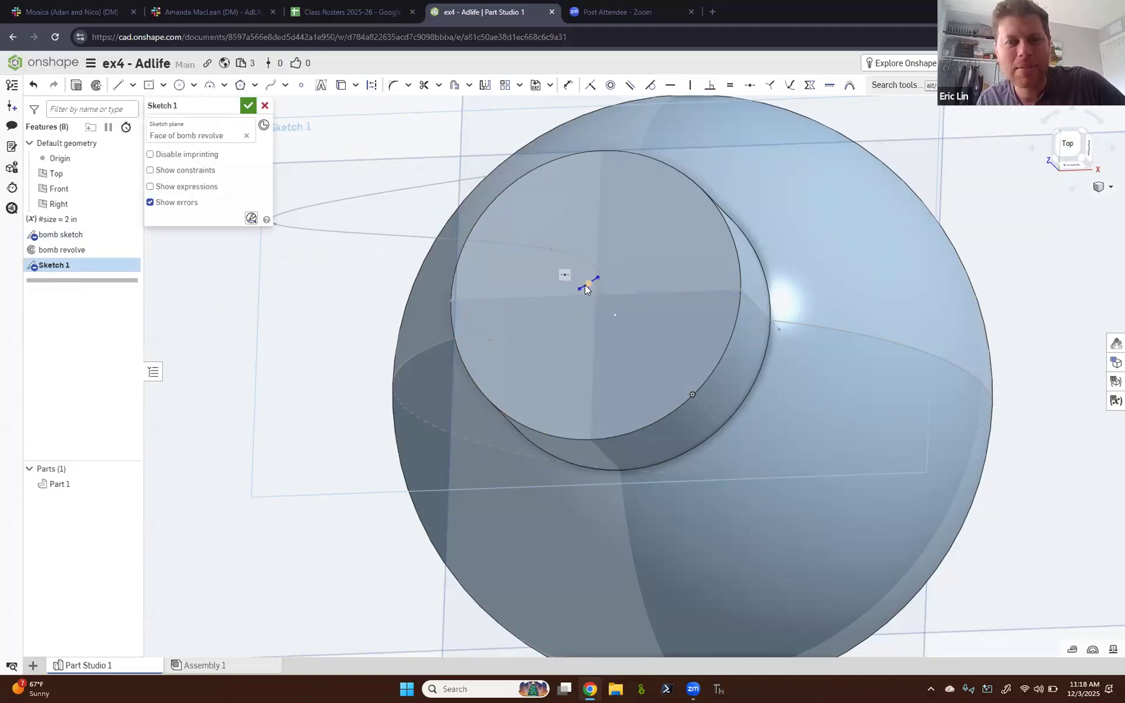
scroll(584, 284, up, 4)
click(582, 285)
key(Delete)
- Try to draw a closed, winding spline profile around the centre of the neck's top face
right_drag(452, 327, 466, 330)
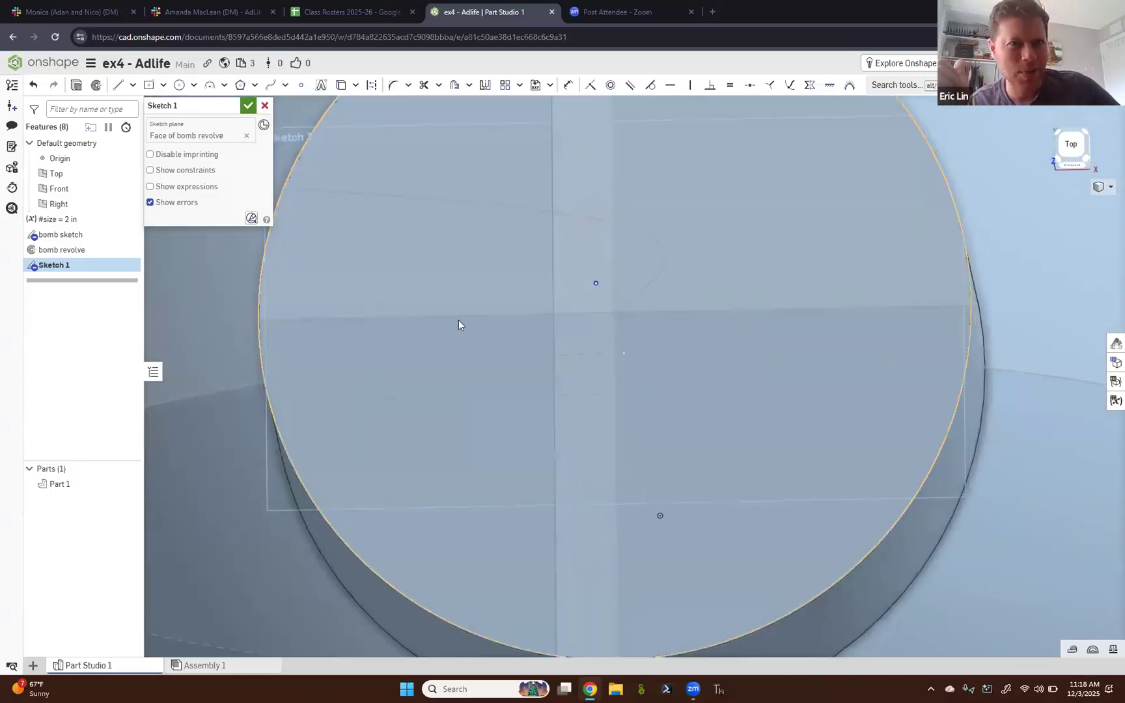
click(269, 87)
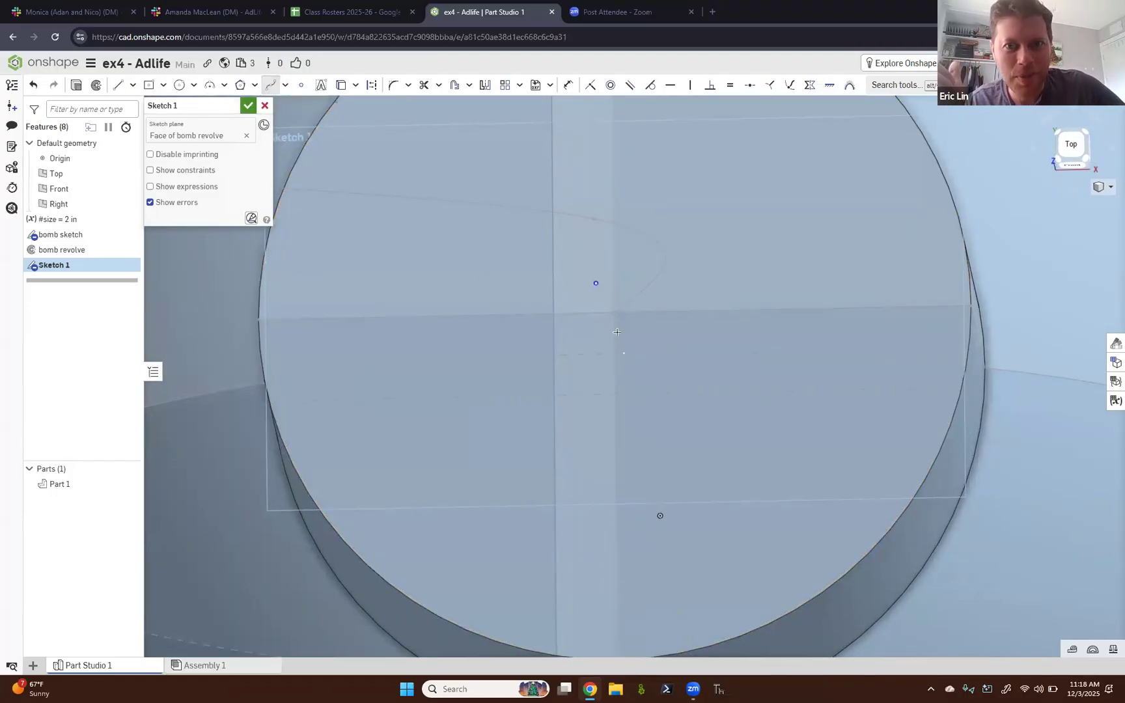
click(692, 354)
click(717, 256)
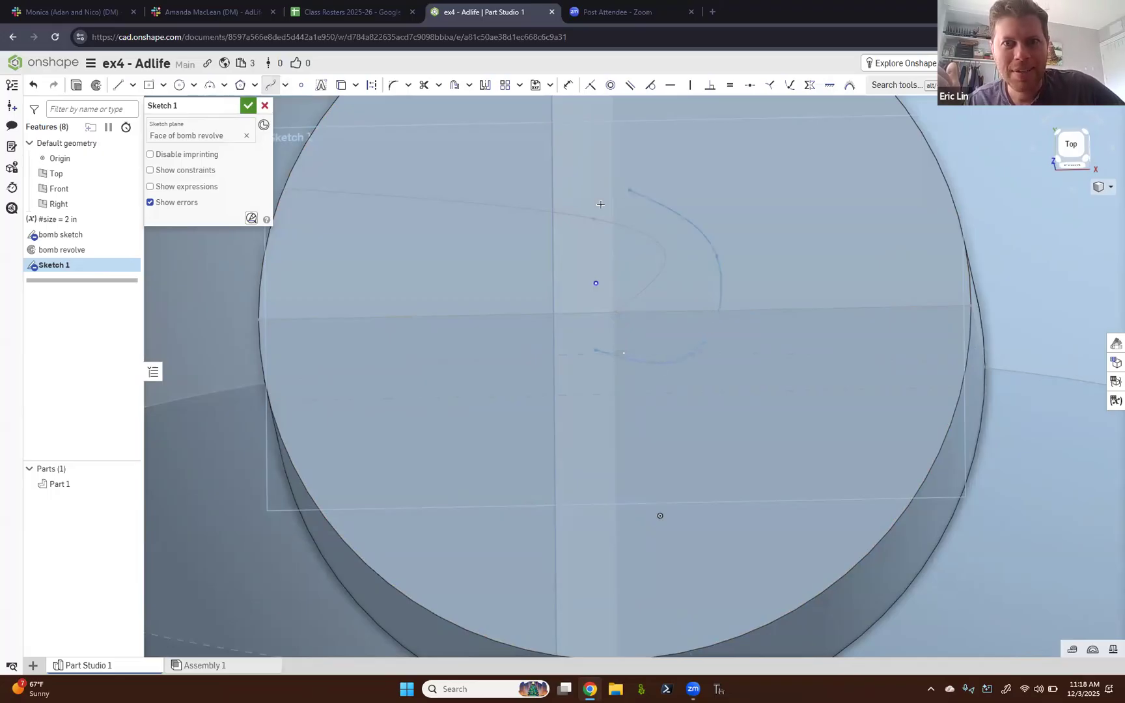
click(614, 206)
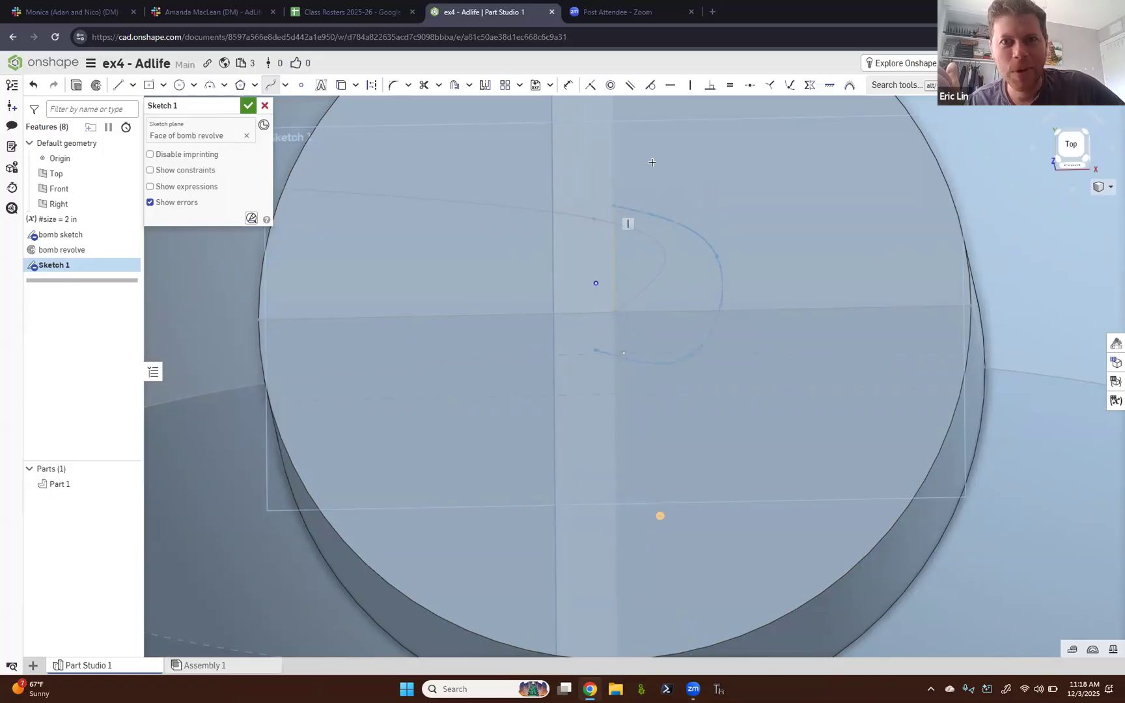
click(754, 215)
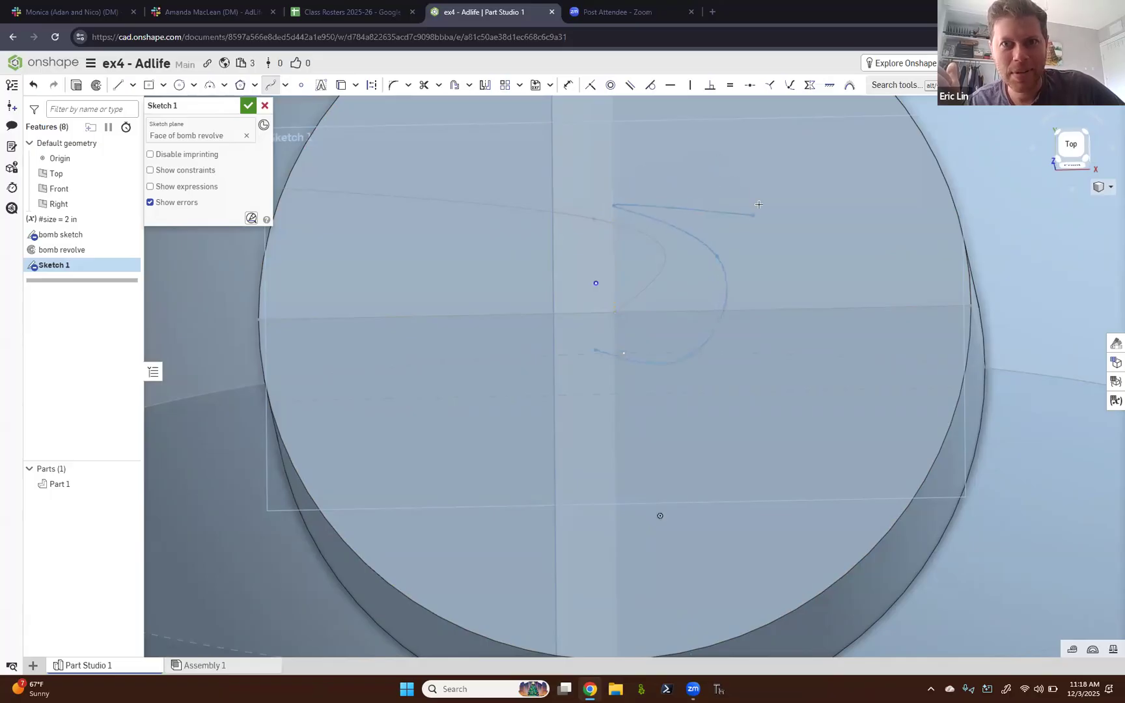
click(629, 145)
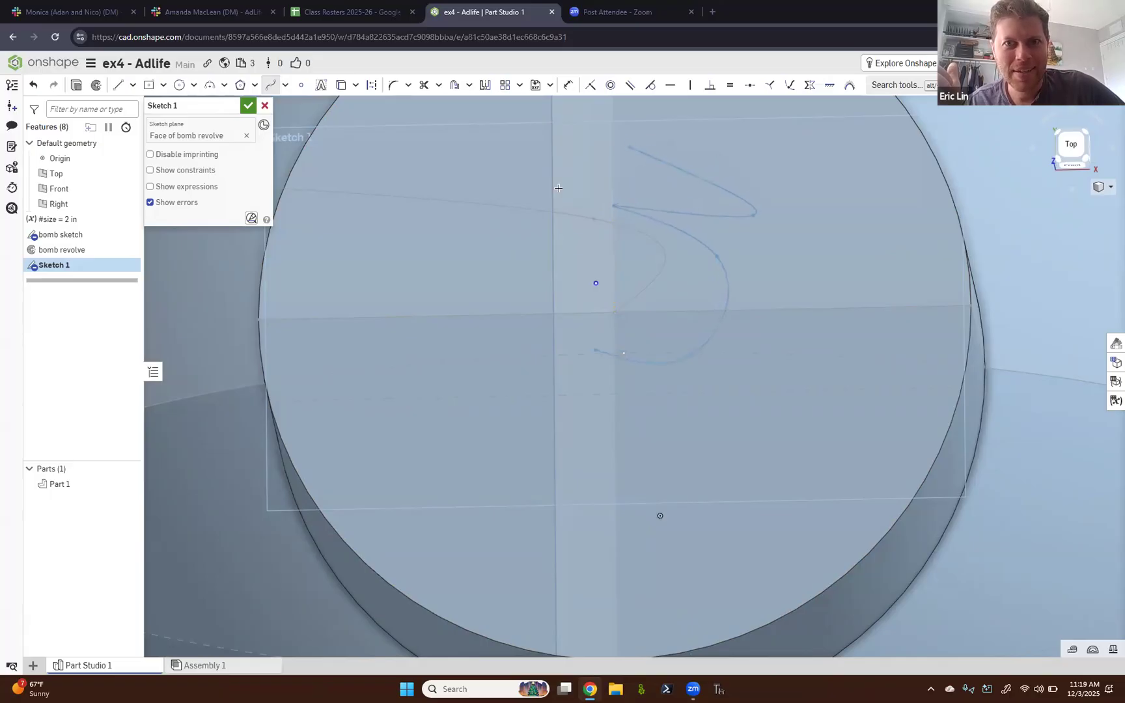
click(536, 253)
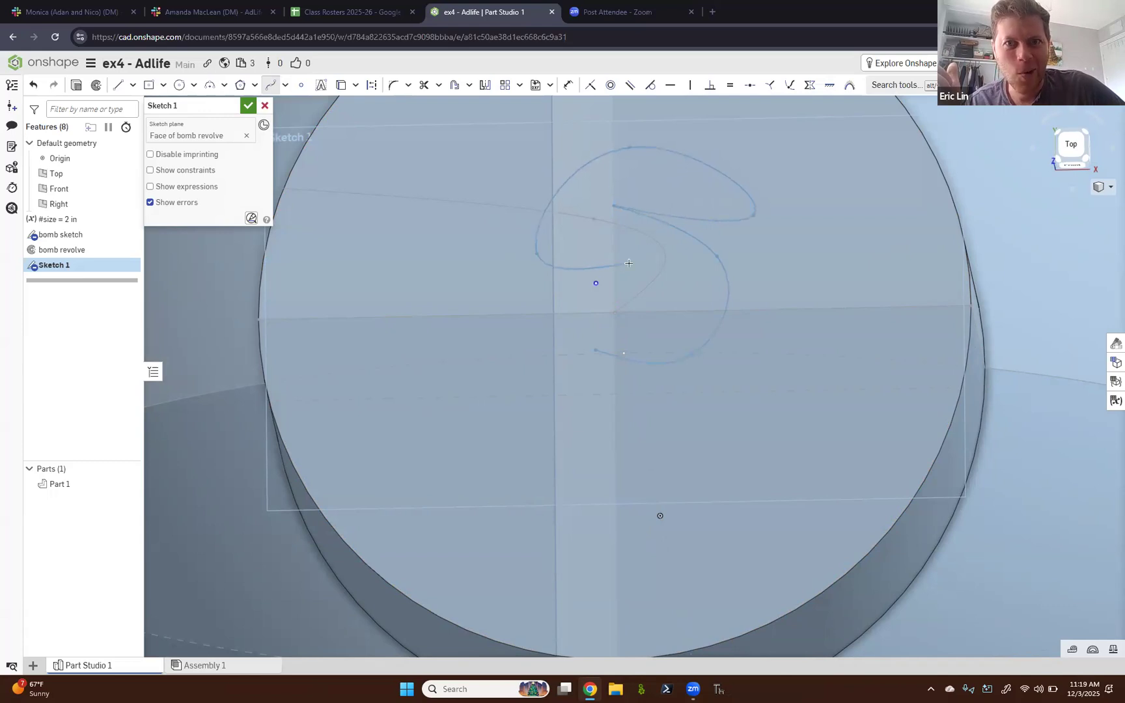
click(629, 263)
click(527, 328)
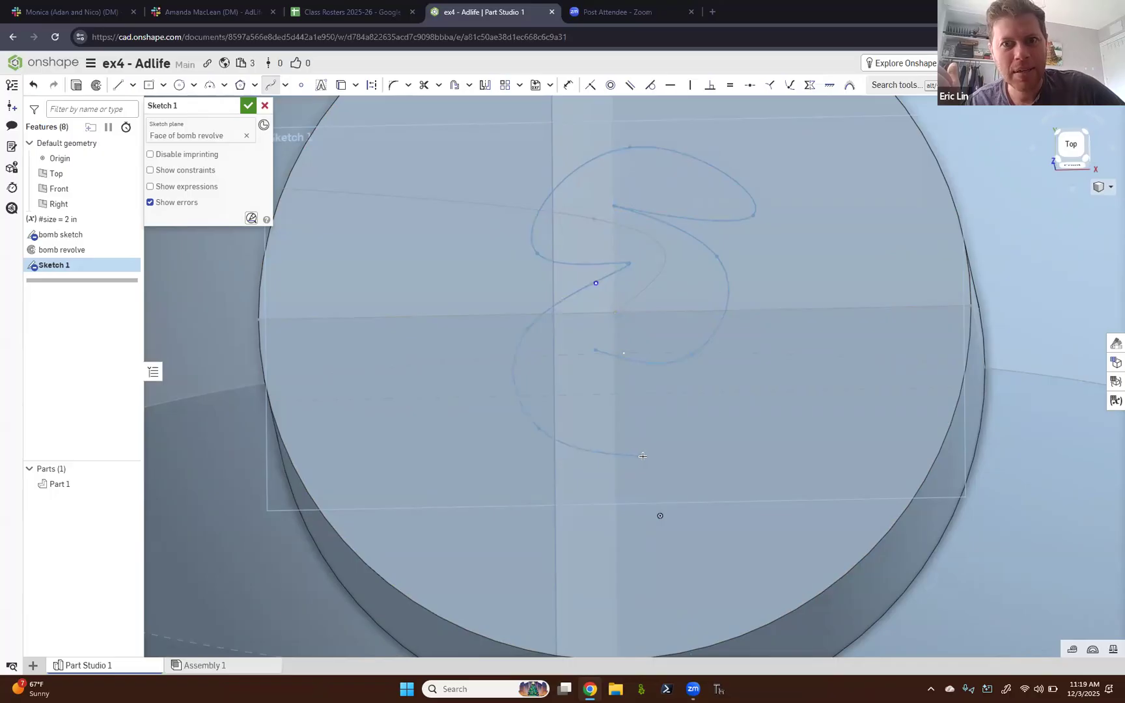
click(561, 379)
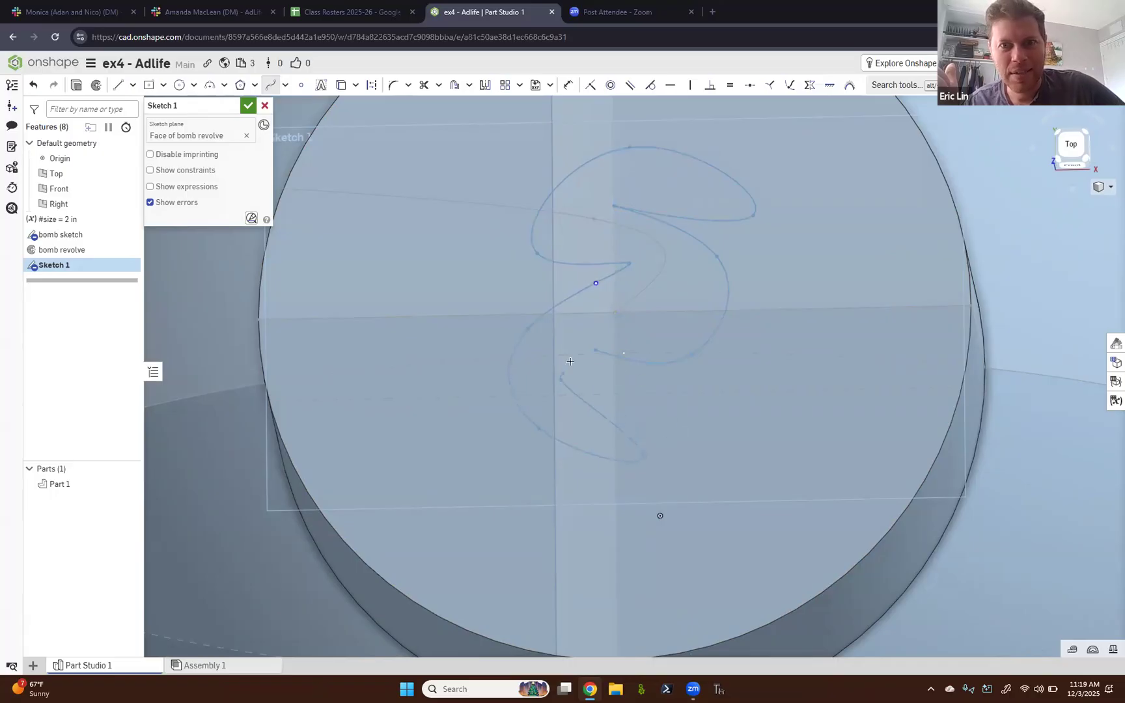
click(595, 351)
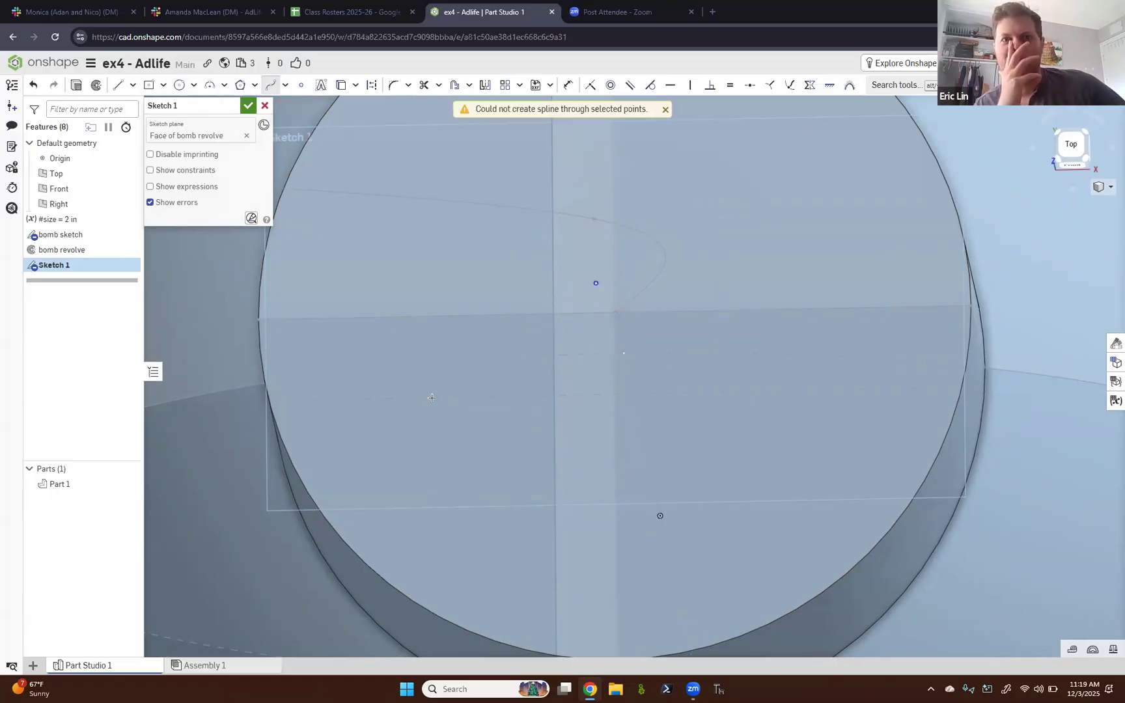
- Delete the leftover sketch point near the centre of the neck's top face
right_drag(402, 424, 528, 168)
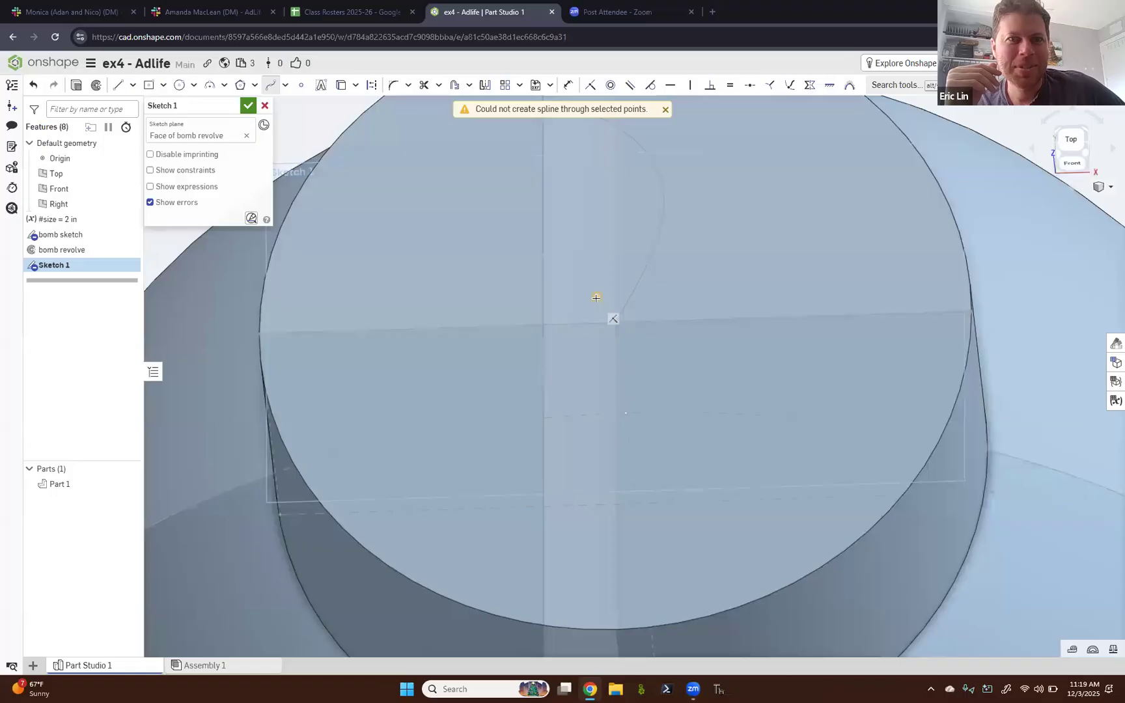
click(596, 296)
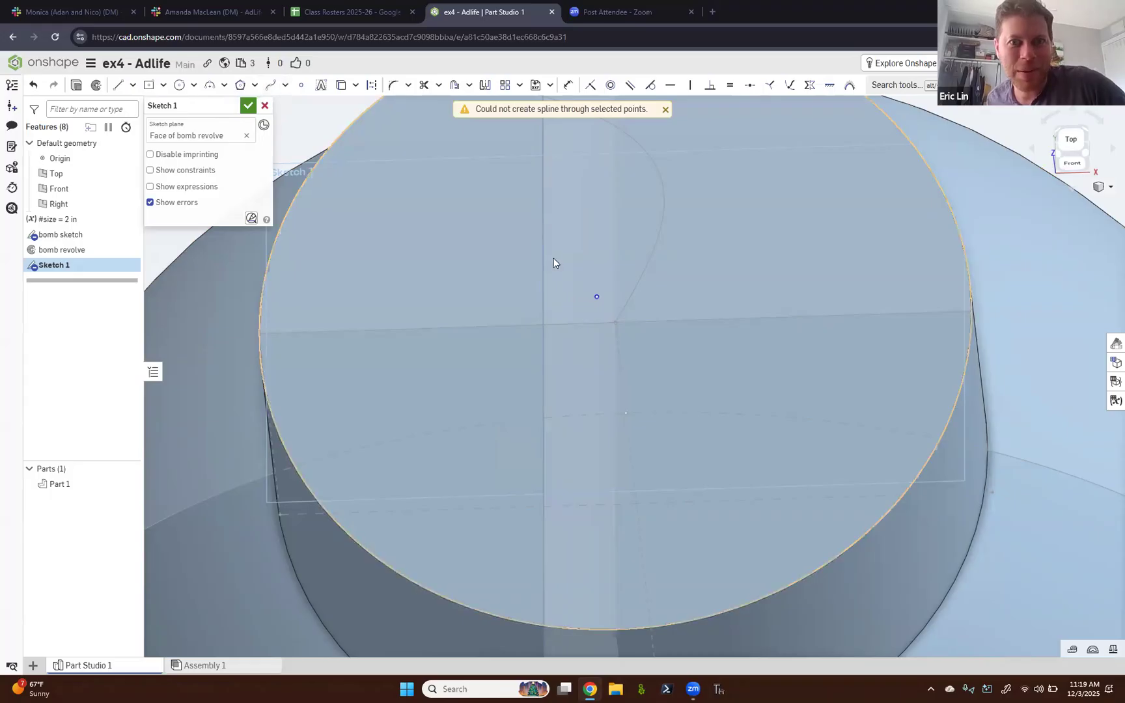
click(595, 296)
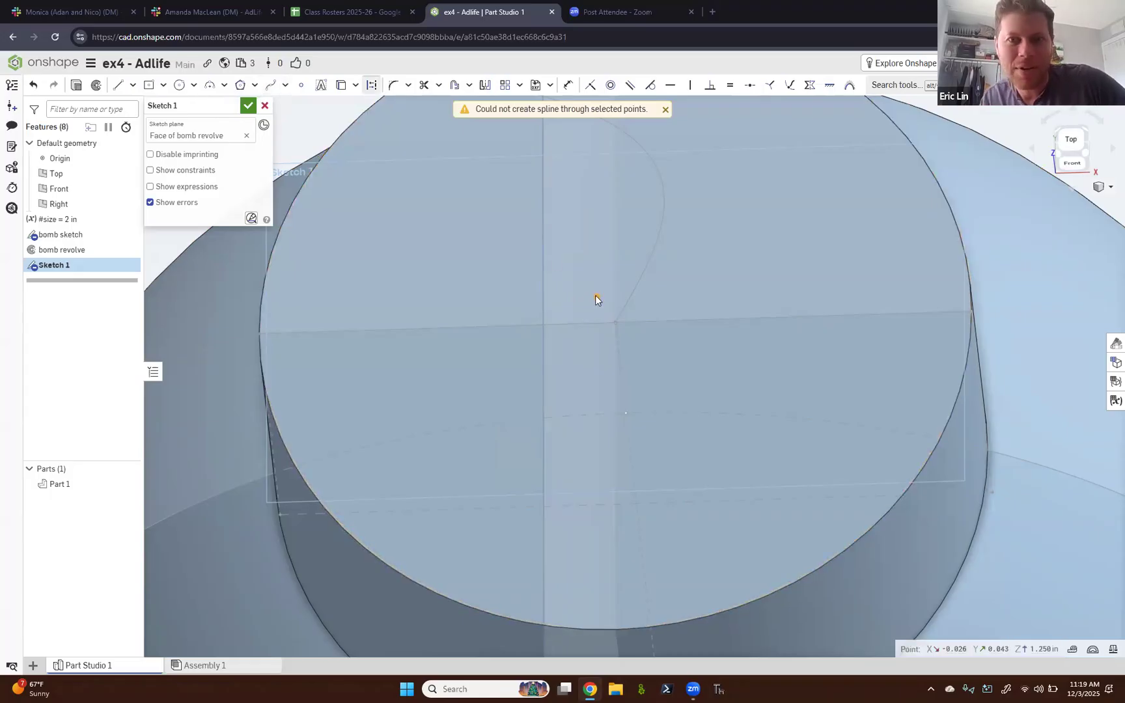
key(Escape)
- Draw a closed three-lobed spline around the centre of the neck's top face and finish the sketch
click(271, 85)
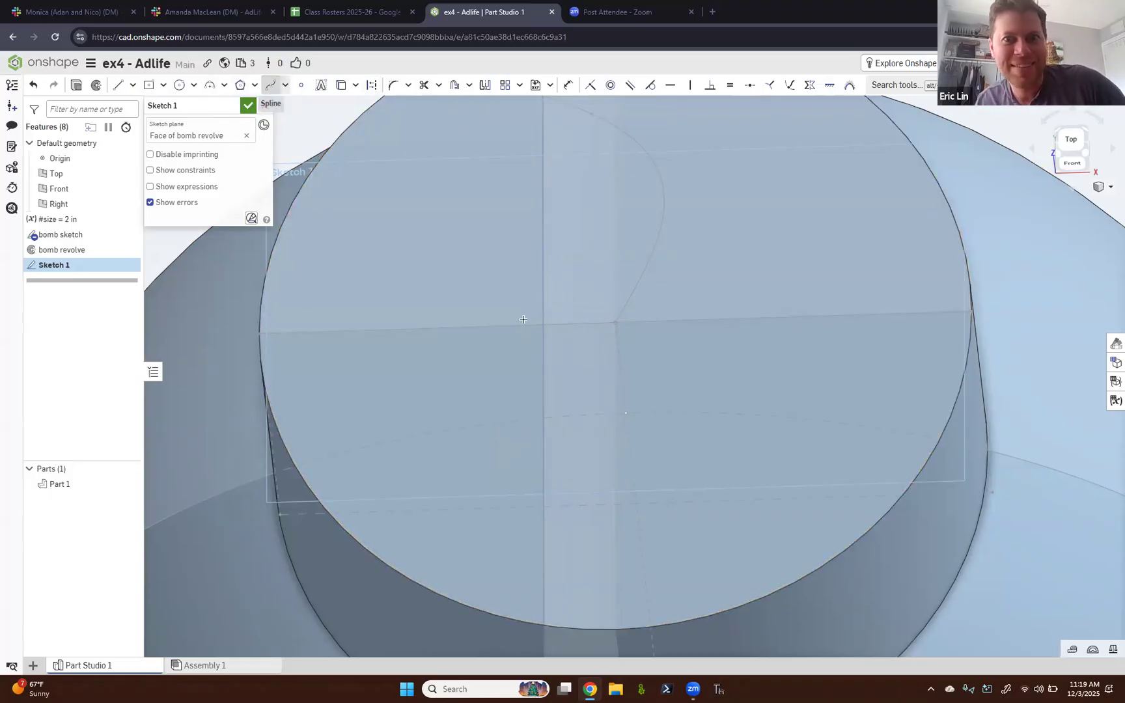
click(576, 384)
click(691, 394)
click(719, 286)
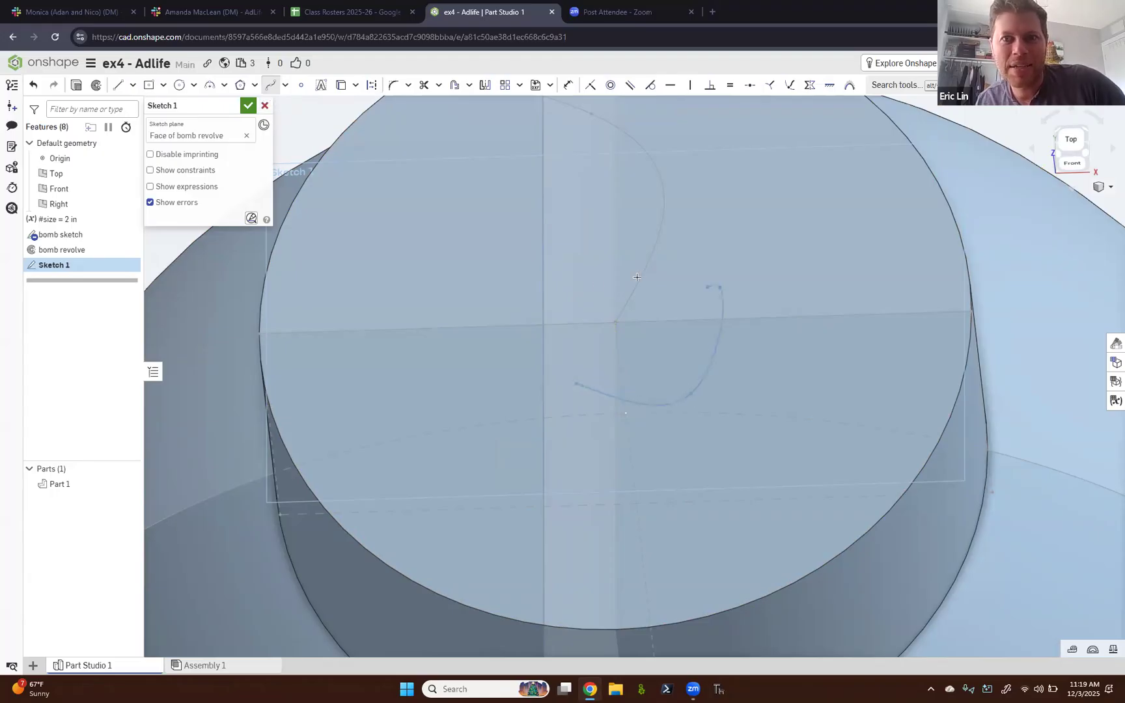
click(606, 301)
click(636, 195)
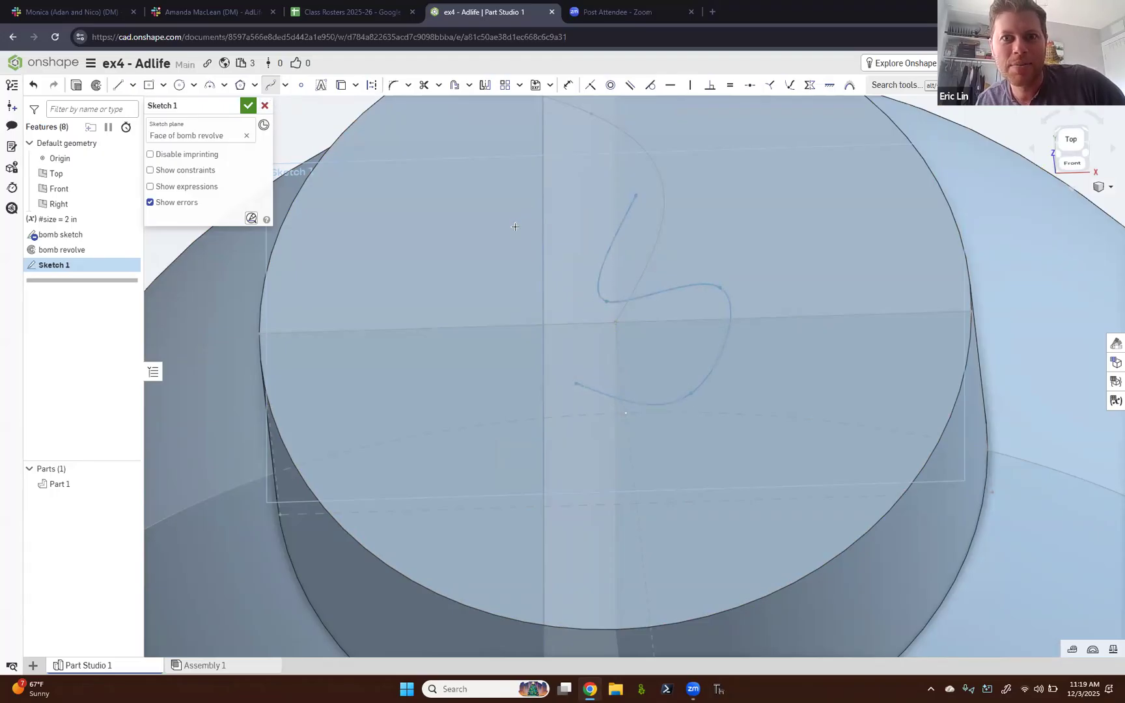
click(514, 229)
double_click(565, 302)
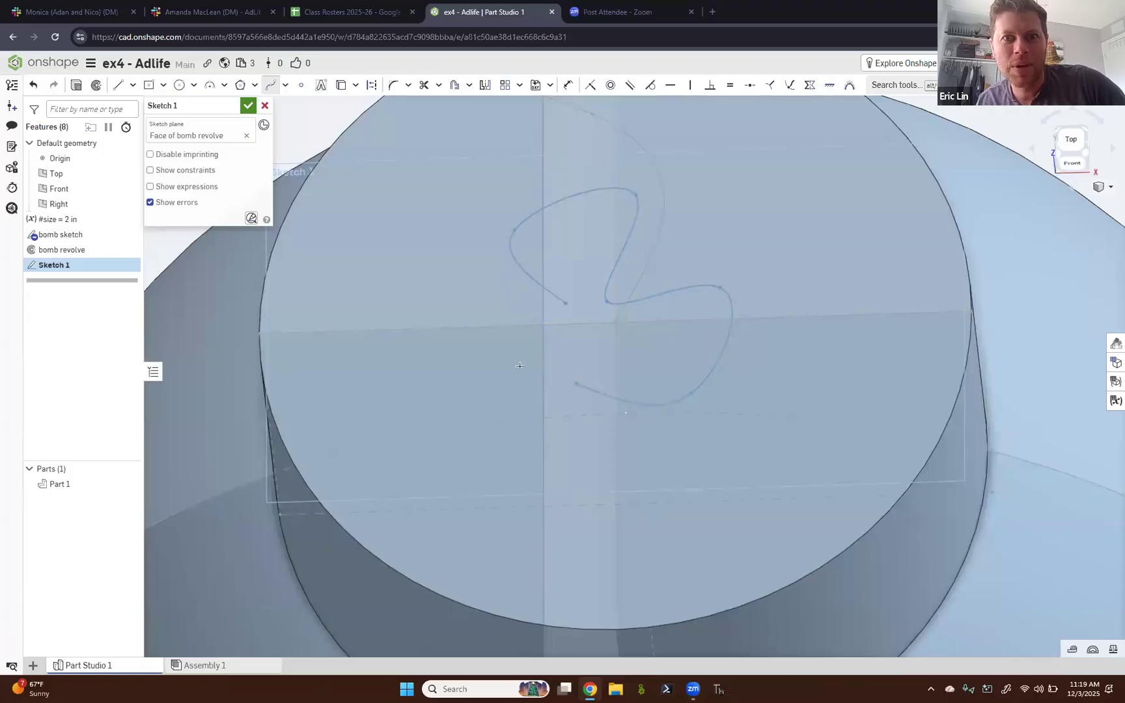
double_click(573, 303)
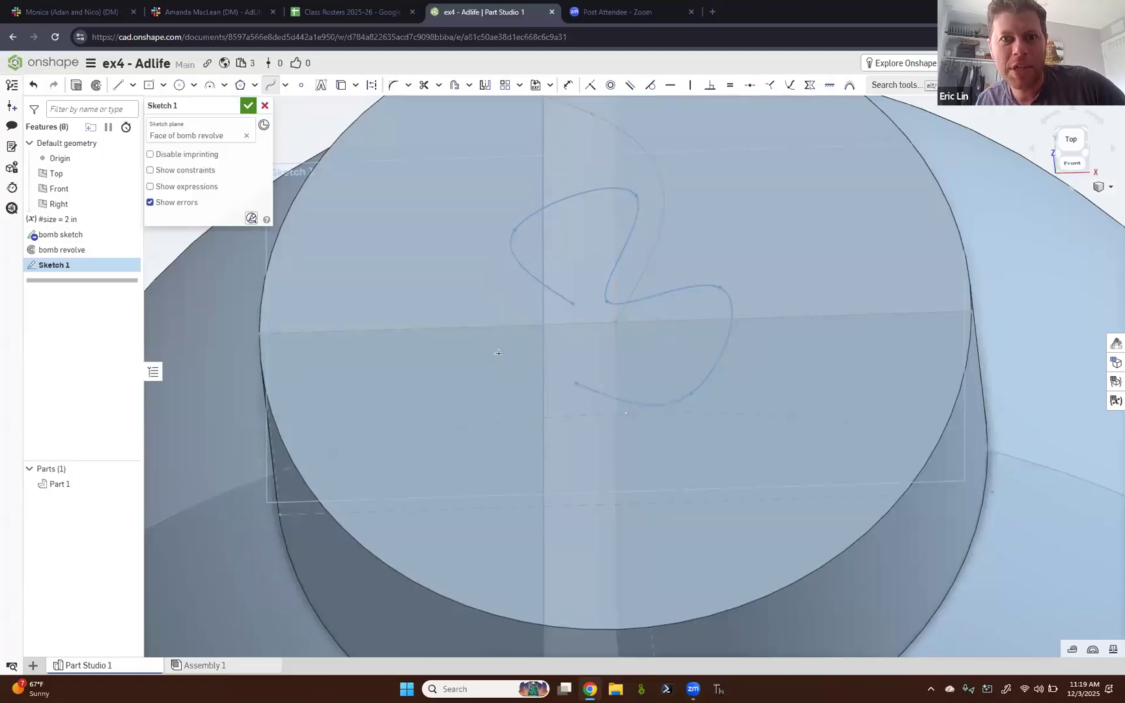
click(446, 362)
click(490, 432)
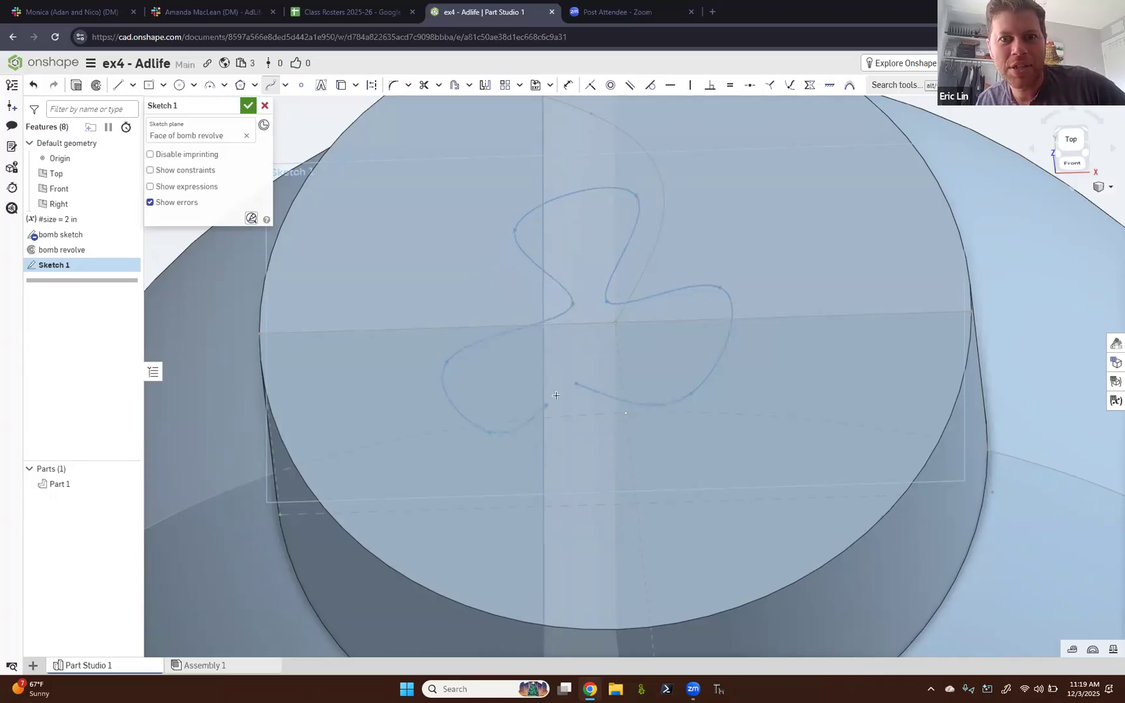
click(576, 383)
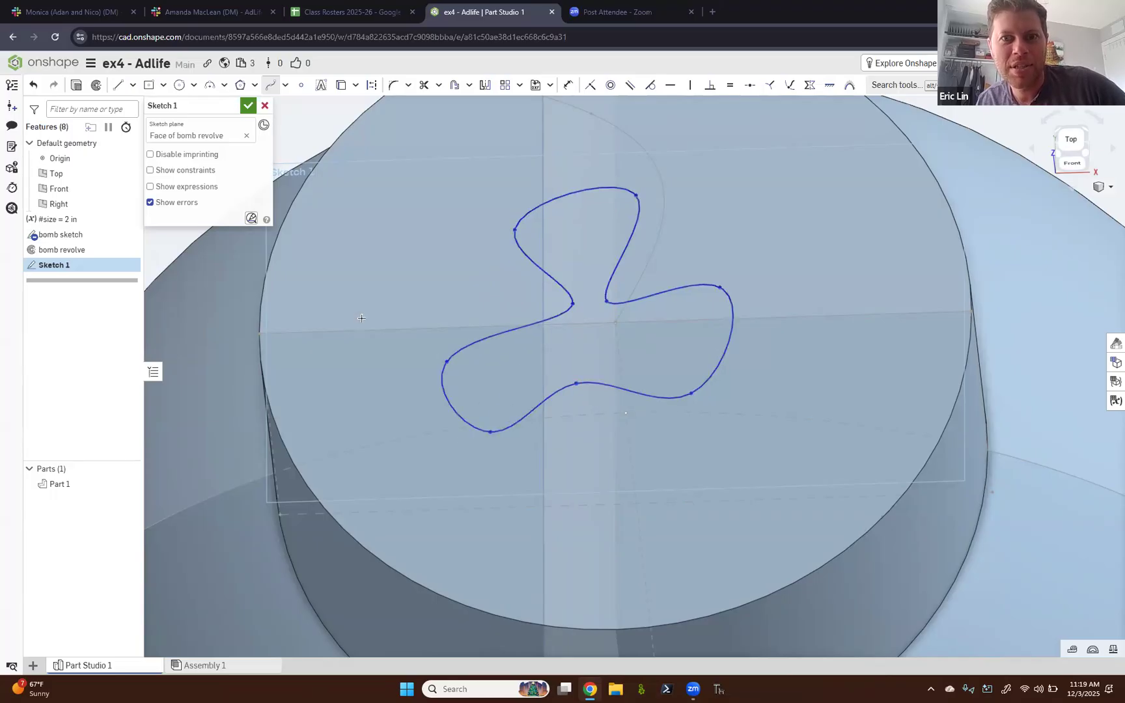
click(248, 106)
- Try to sweep the three-lobed profile along the curved fuse line as a new solid, check the profile control options, and cancel the sweep
scroll(228, 377, down, 5)
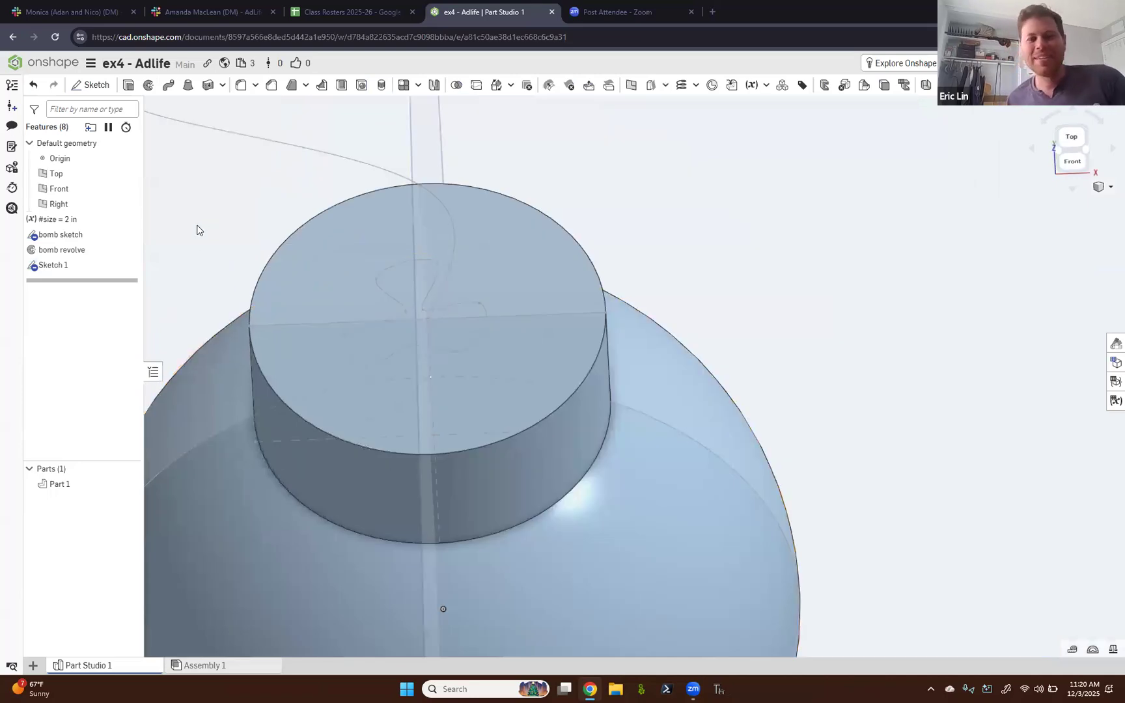
click(167, 88)
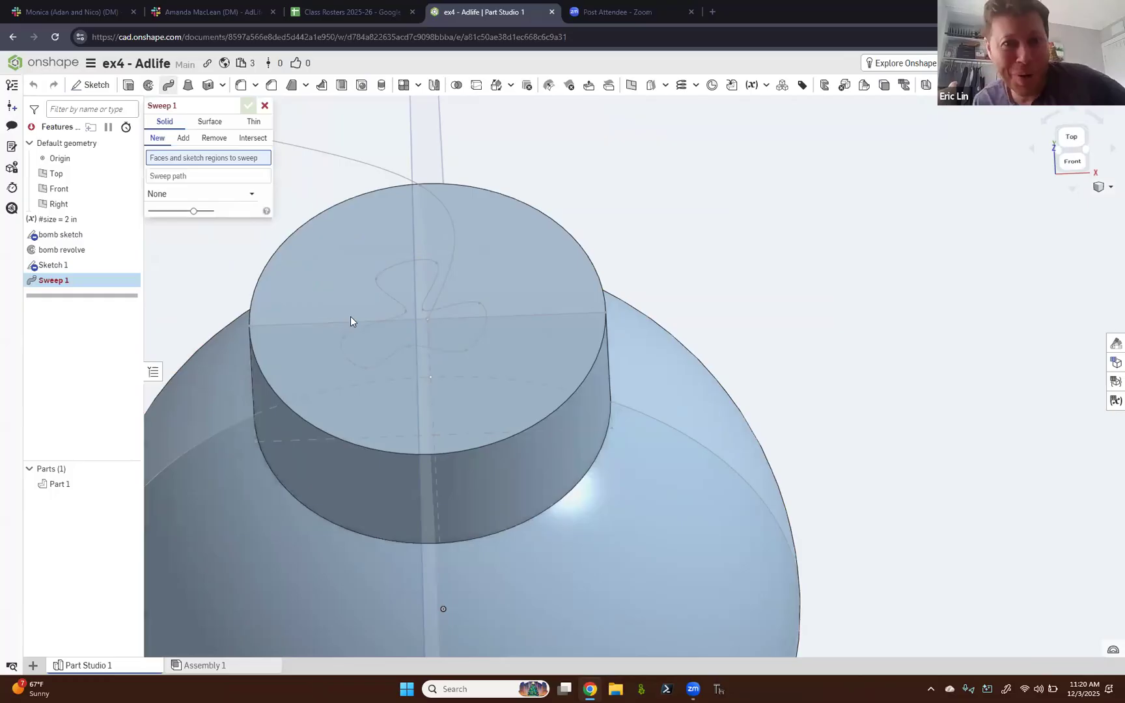
click(419, 293)
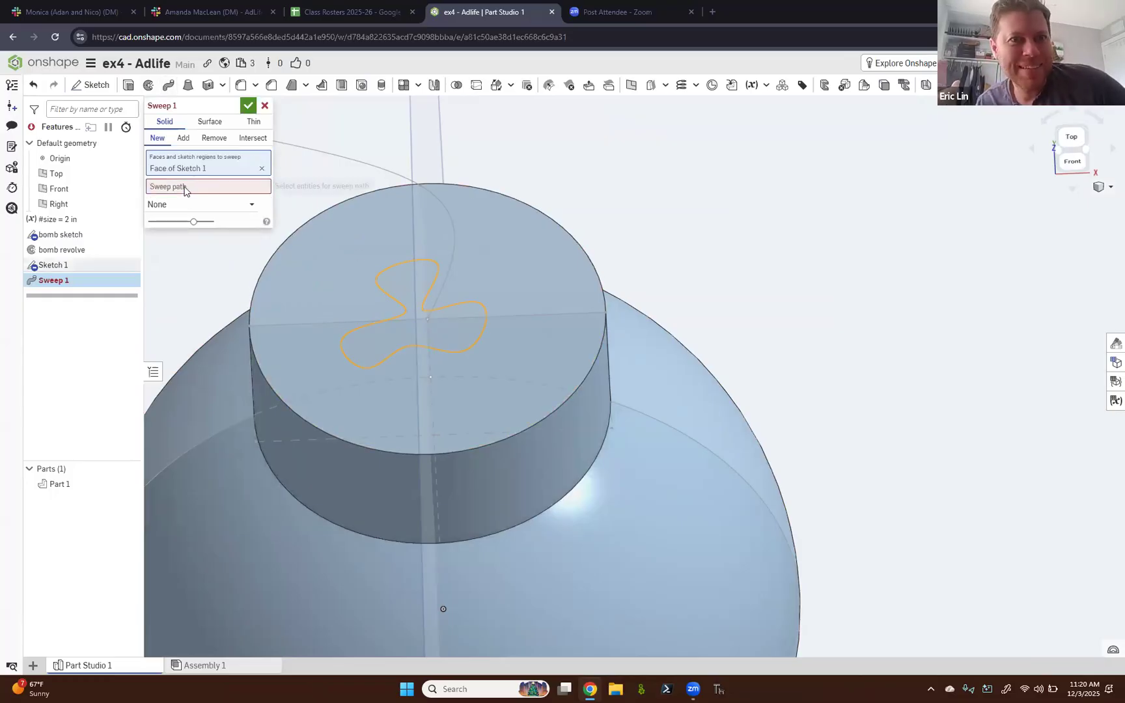
click(184, 187)
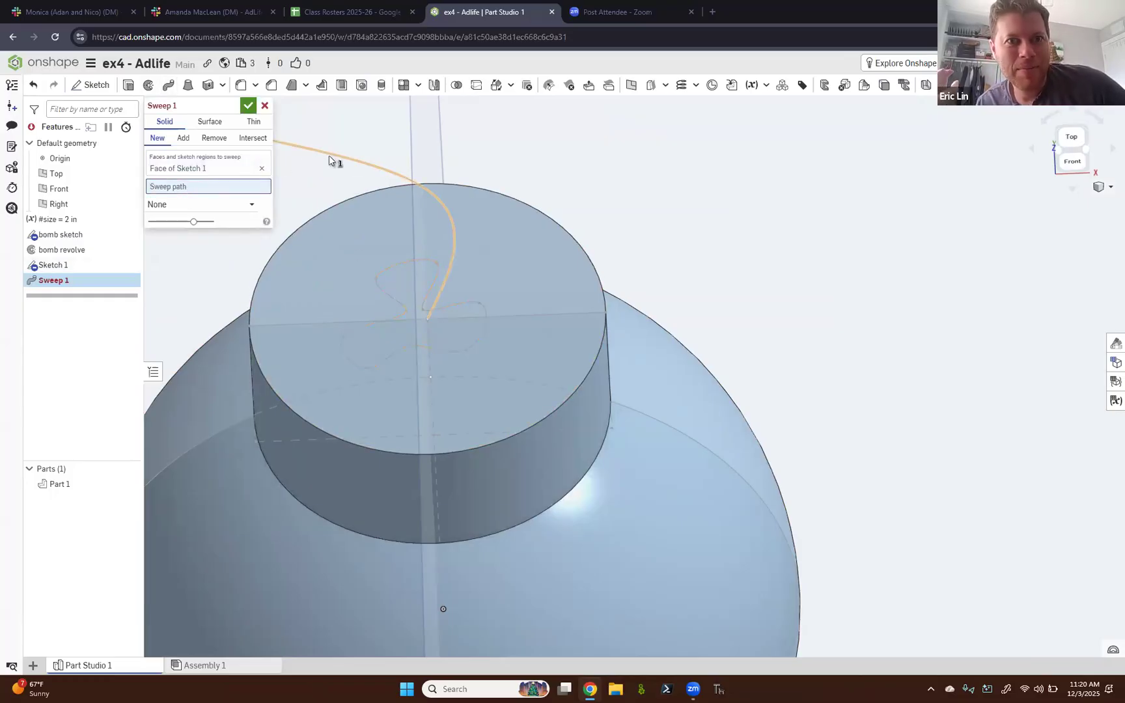
click(329, 157)
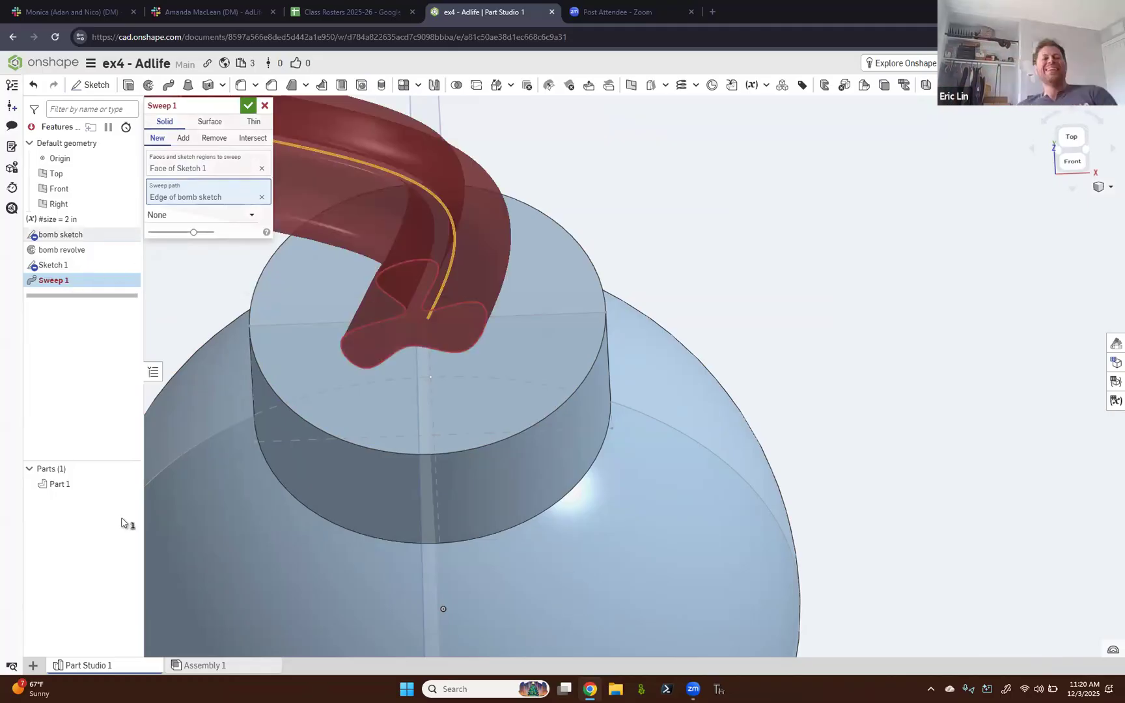
mouse_move(203, 435)
right_down()
mouse_move(197, 403)
mouse_move(266, 481)
right_up()
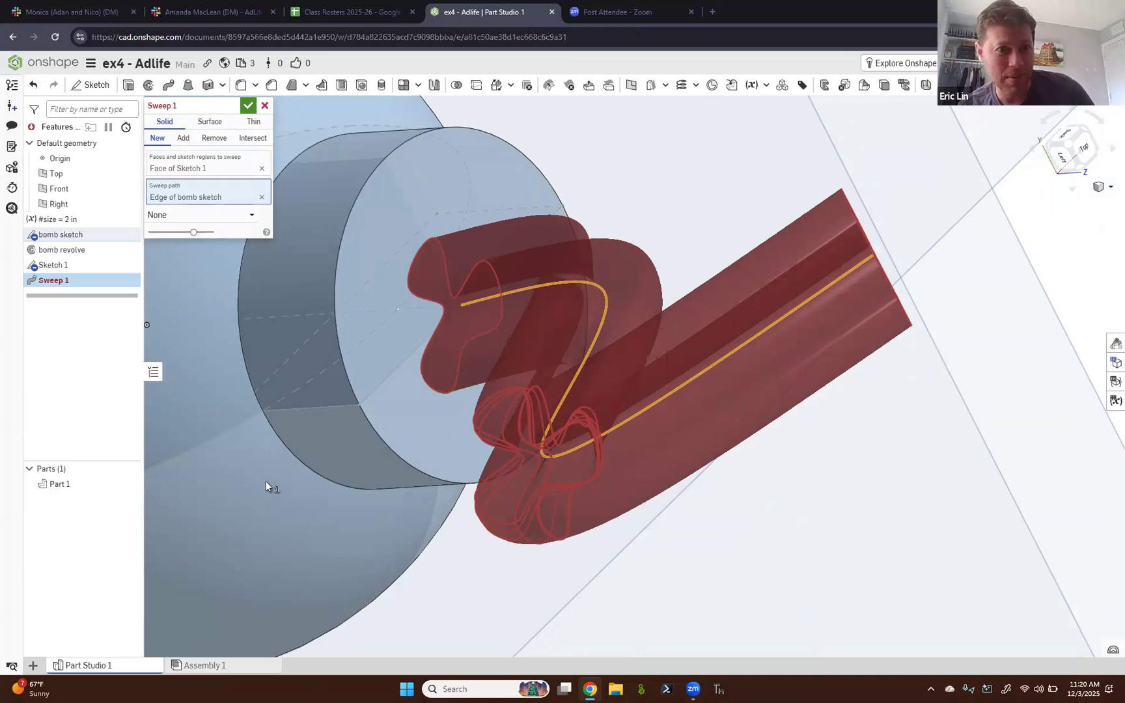
click(198, 217)
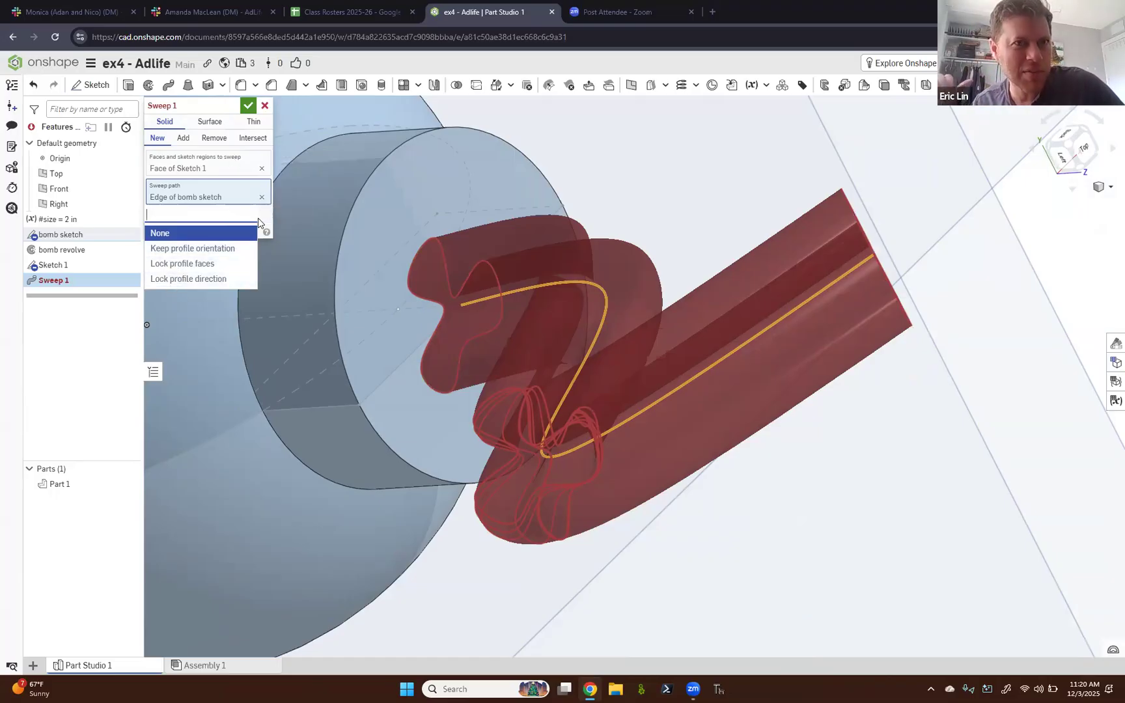
click(258, 222)
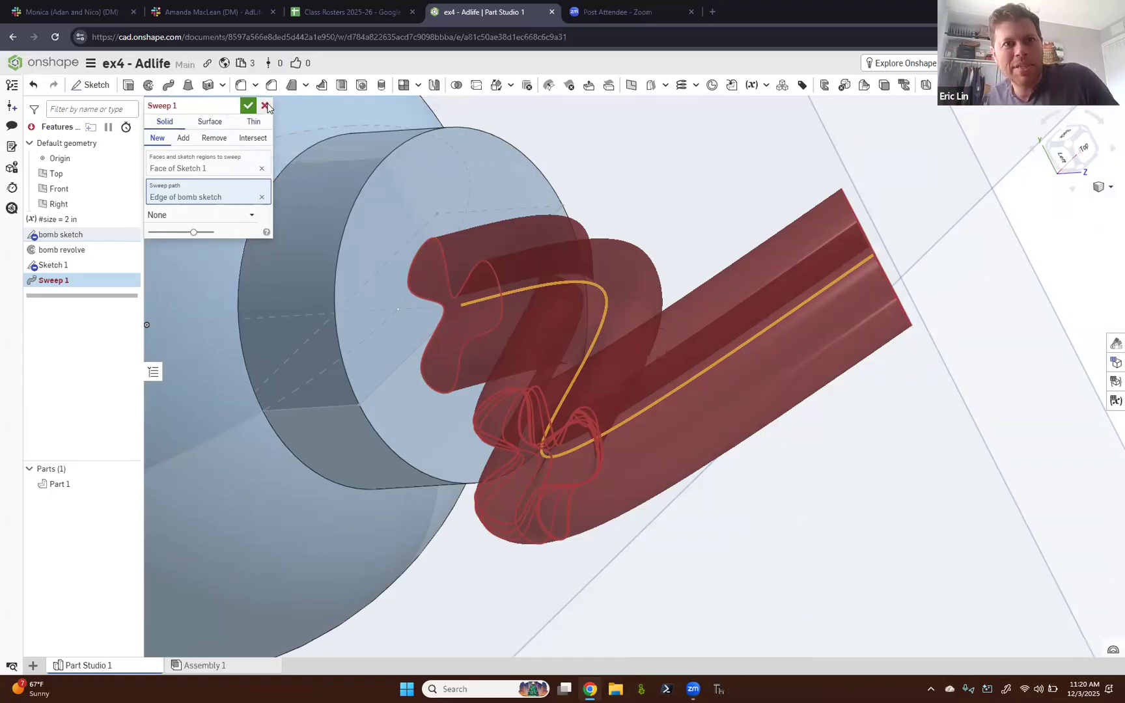
key(Escape)
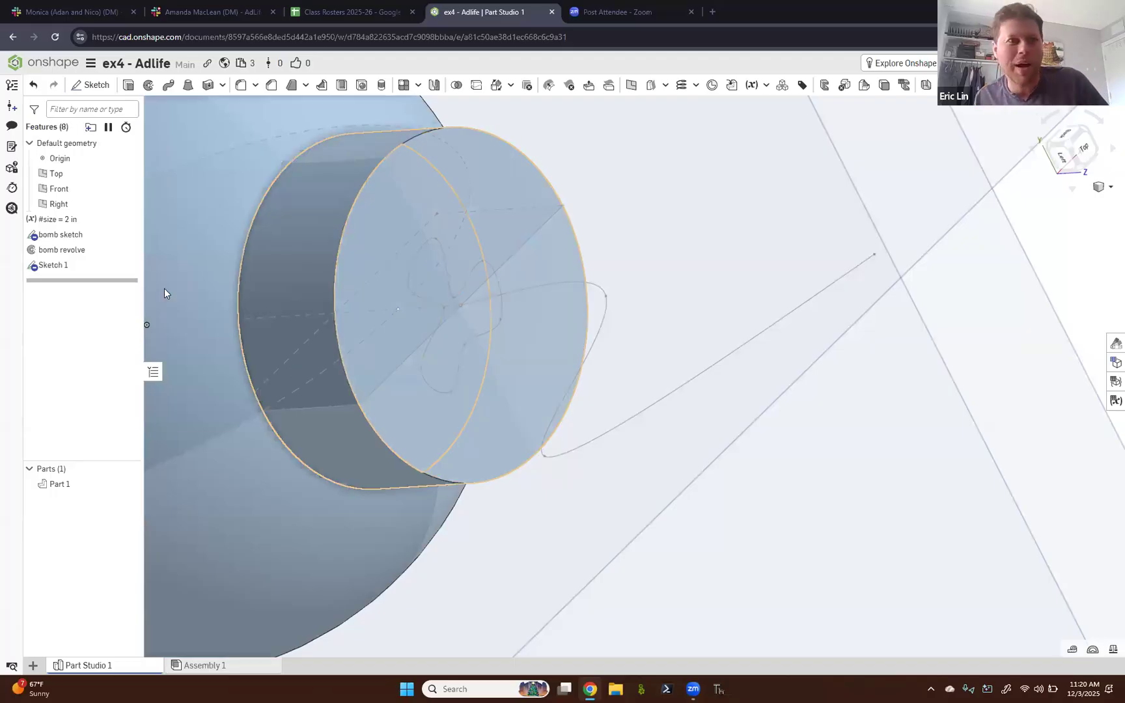
- Delete the fuse profile sketch from the feature list
right_click(72, 267)
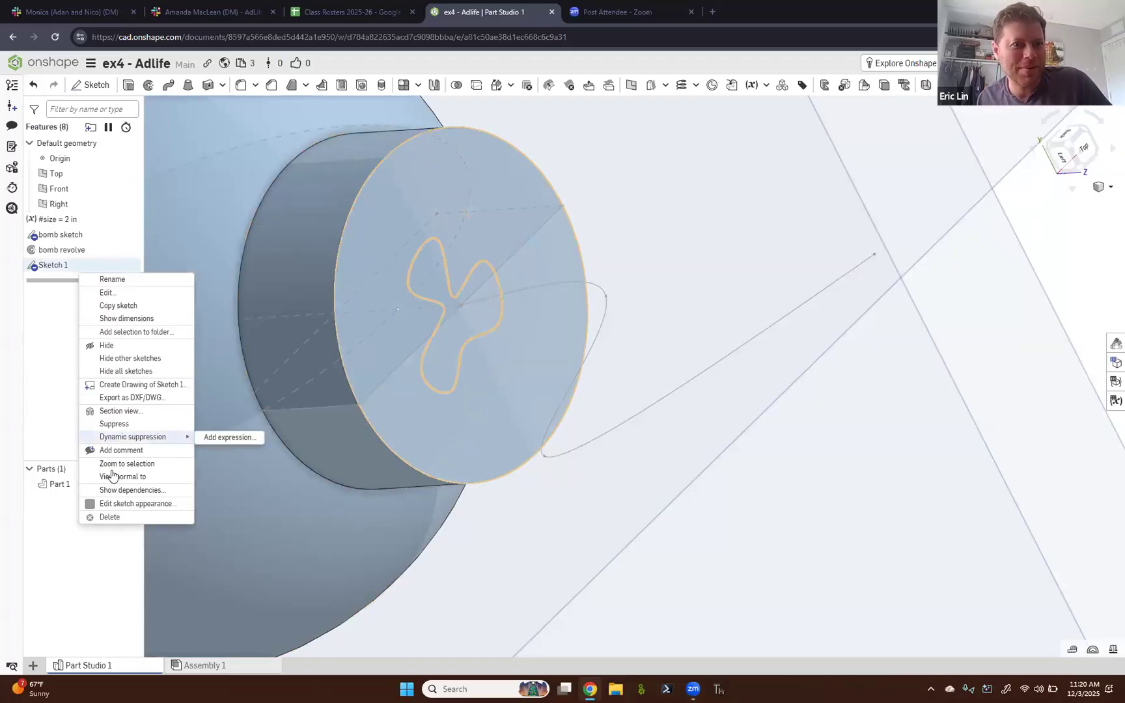
click(110, 517)
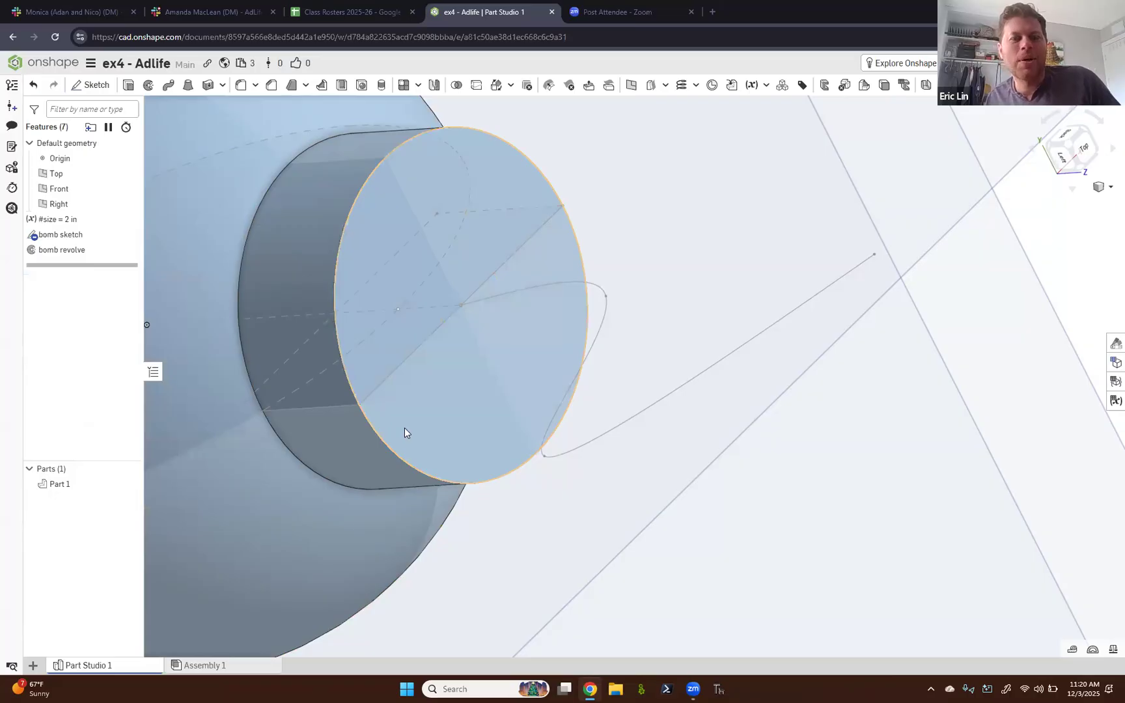
right_drag(404, 430, 362, 376)
key(shift+1)
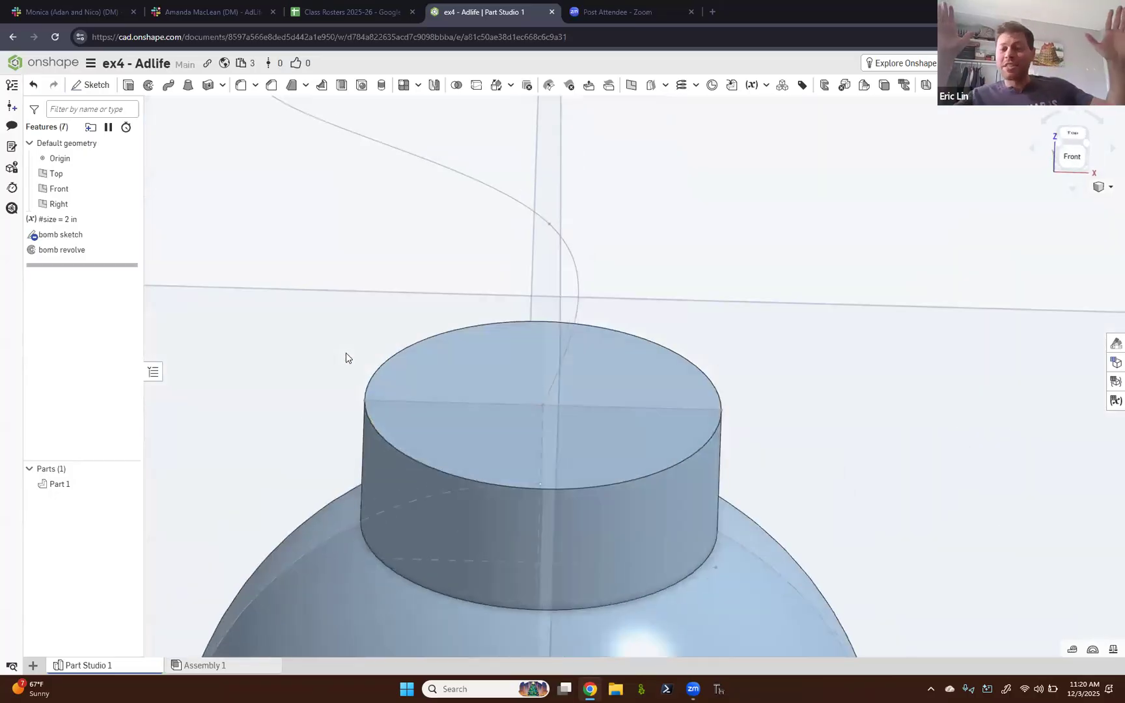